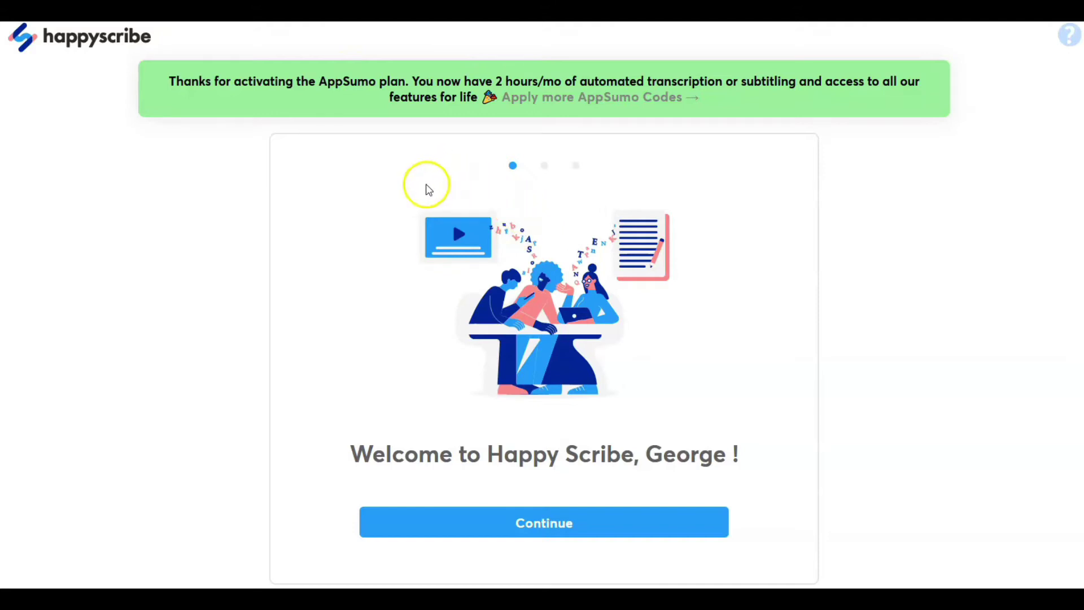
# Switch to the AppSumo tab showing Happy Scribe's lifetime deal from $69.00.
pyautogui.hotkey('ctrl', 'Tab')
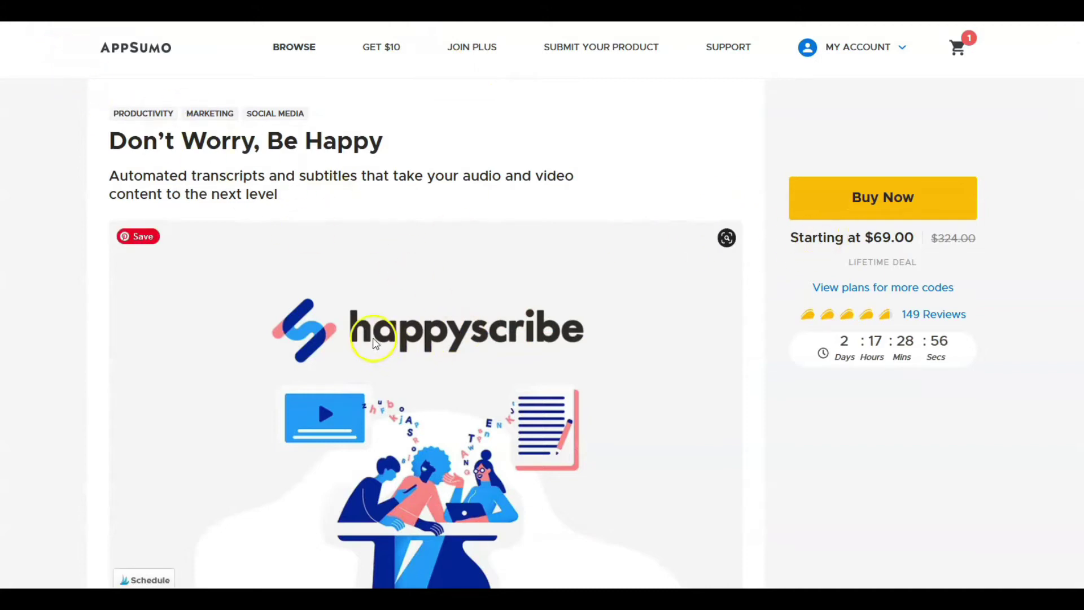
# Scroll the AppSumo deal page down to the description and TL;DR summary.
pyautogui.scroll(-7, 479, 318)
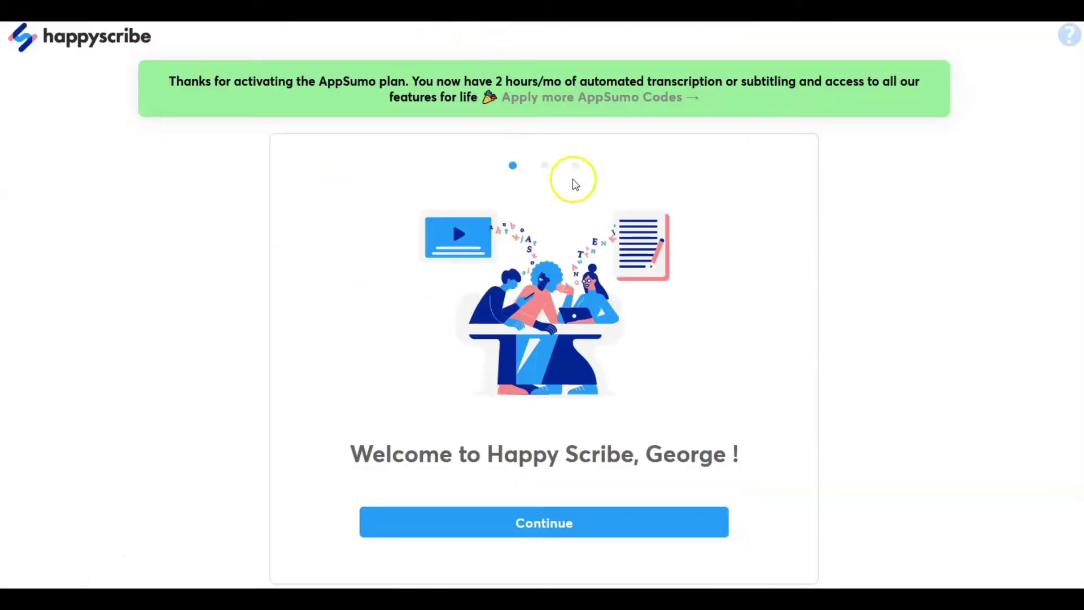
# Continue past the Happy Scribe onboarding screens to My Dashboard.
pyautogui.click(512, 520)
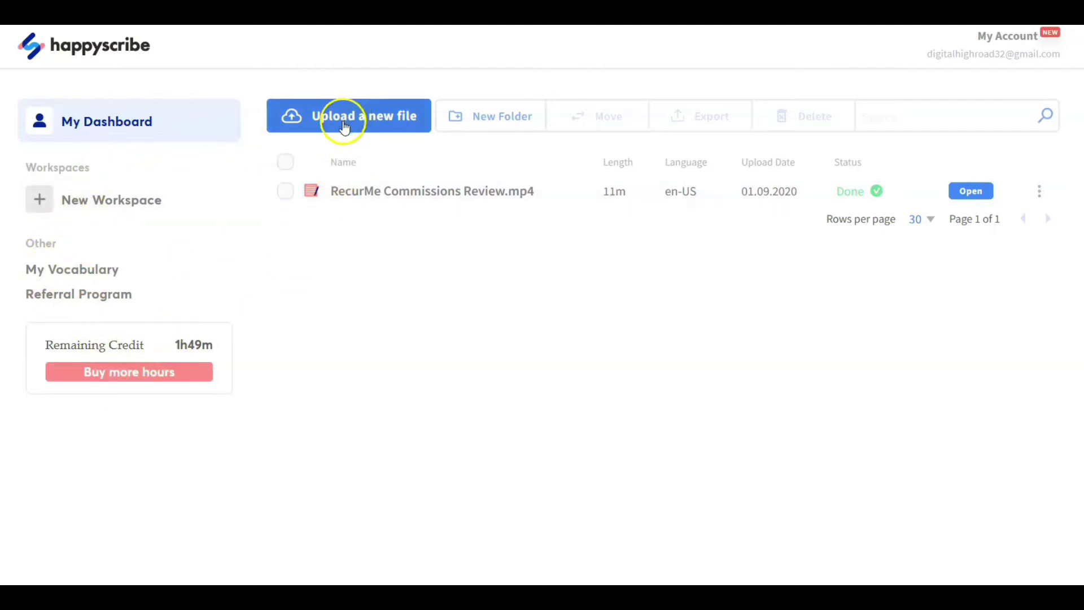
# Create a new workspace named 'The 5 Ifs'.
pyautogui.click(143, 200)
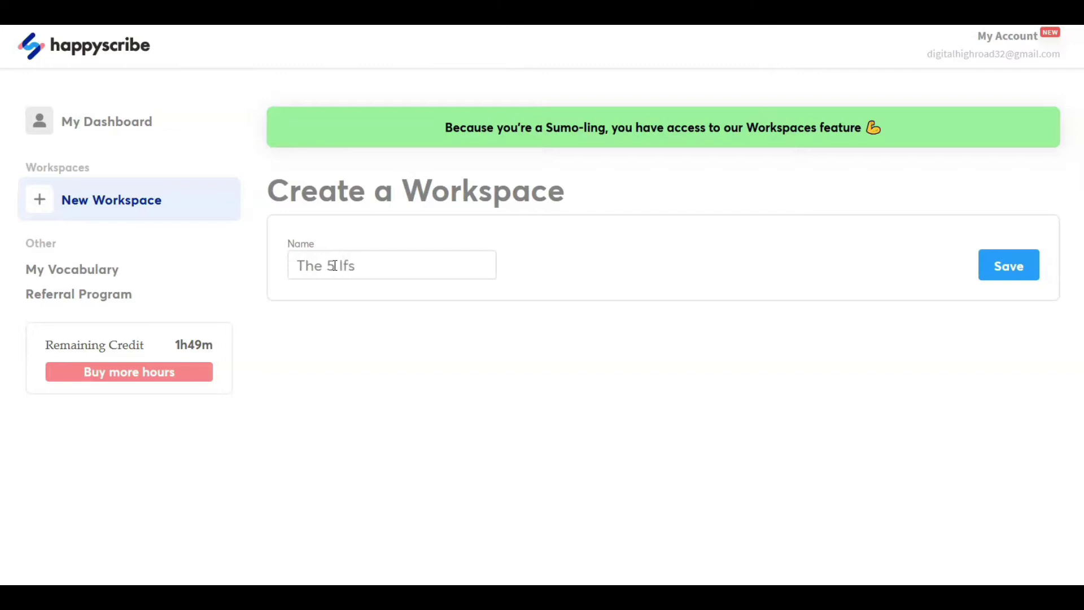
pyautogui.write('The 5 Ifs')
pyautogui.click(999, 267)
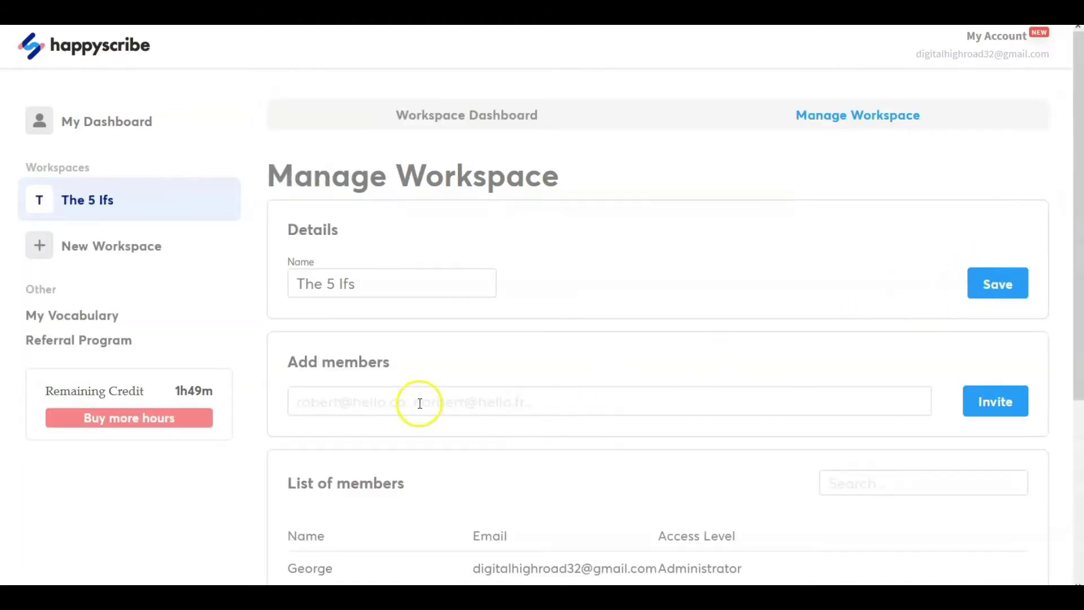
# Review The 5 Ifs workspace settings, then return to My Dashboard.
pyautogui.scroll(-2, 418, 399)
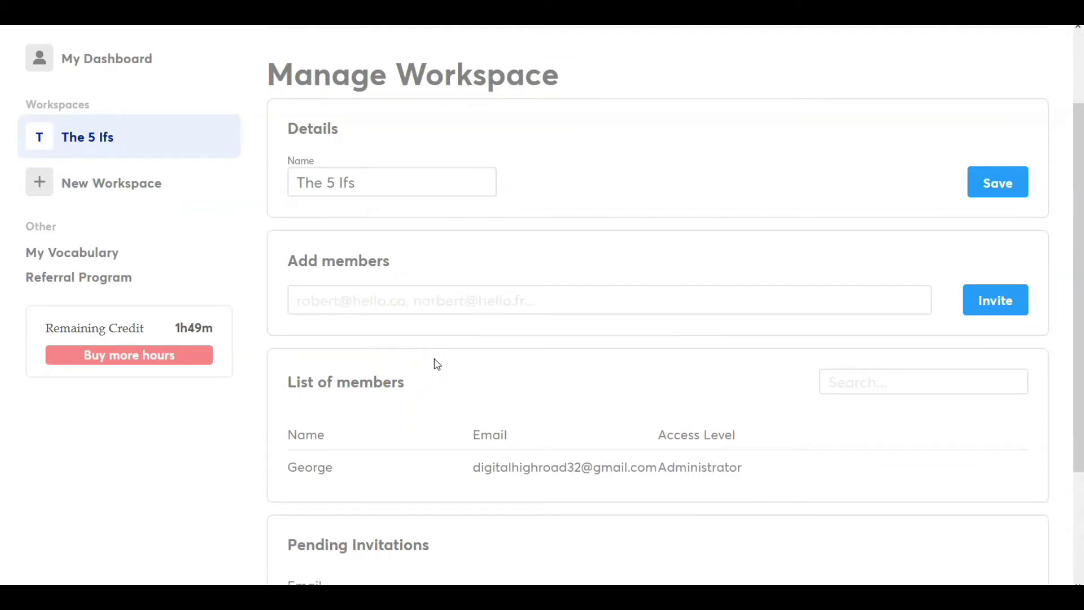
pyautogui.click(450, 383)
pyautogui.press('Tab')
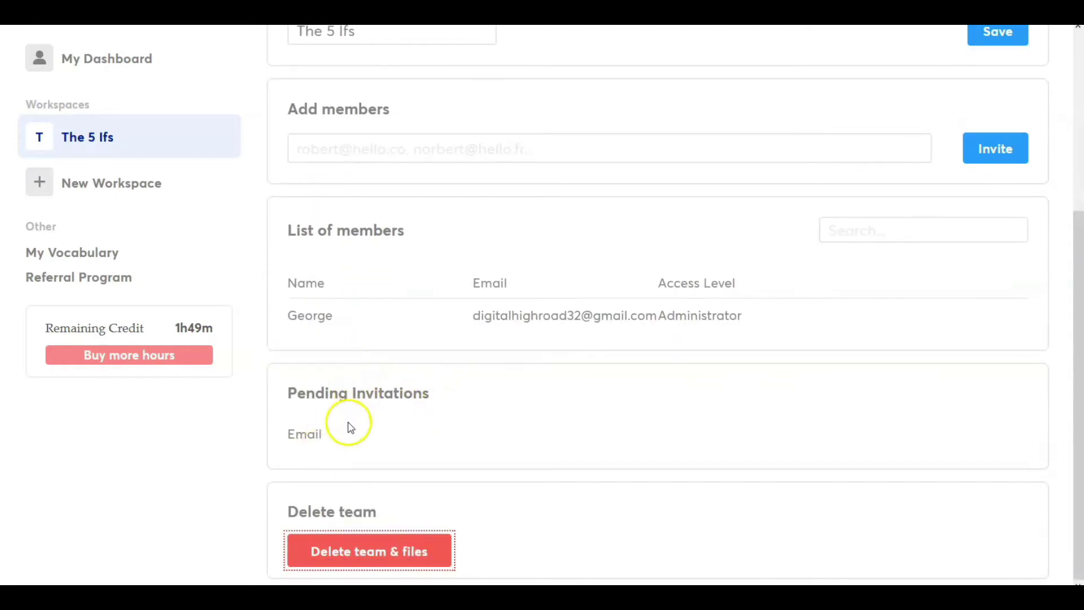
pyautogui.scroll(3, 349, 425)
pyautogui.scroll(-3, 399, 285)
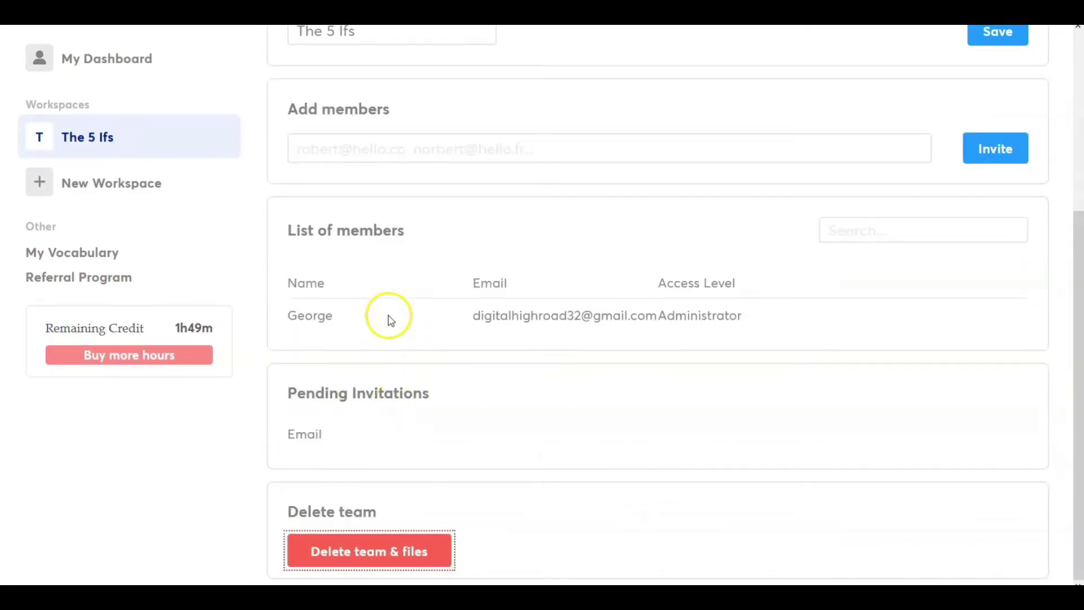
pyautogui.scroll(3, 388, 316)
pyautogui.scroll(1, 384, 192)
pyautogui.click(395, 115)
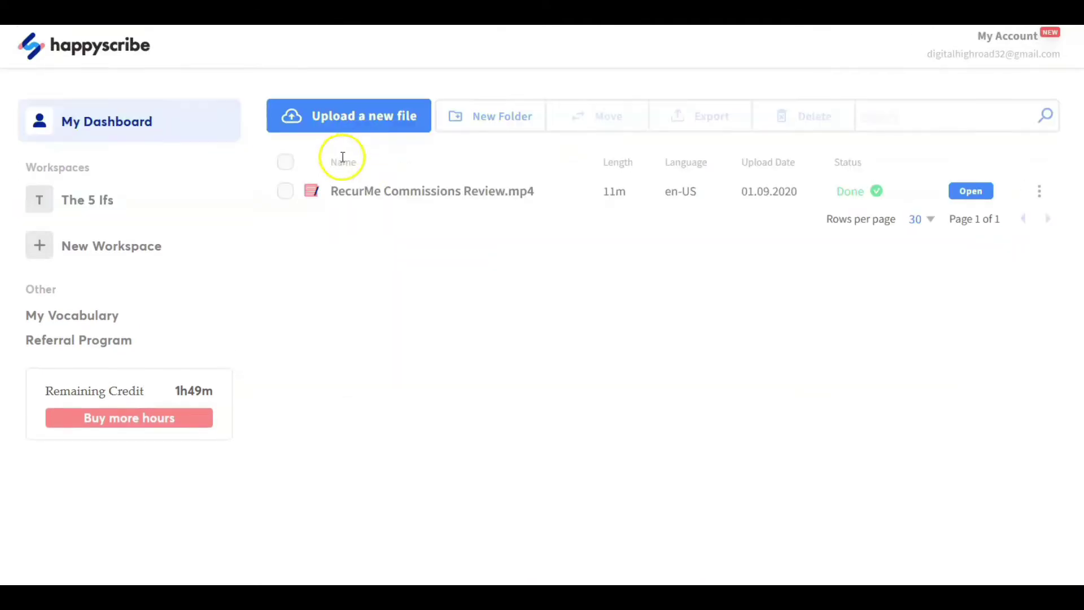
# Start a transcription upload, rate the audio Yes/No/Yes/Yes, and proceed despite the warning.
pyautogui.click(375, 121)
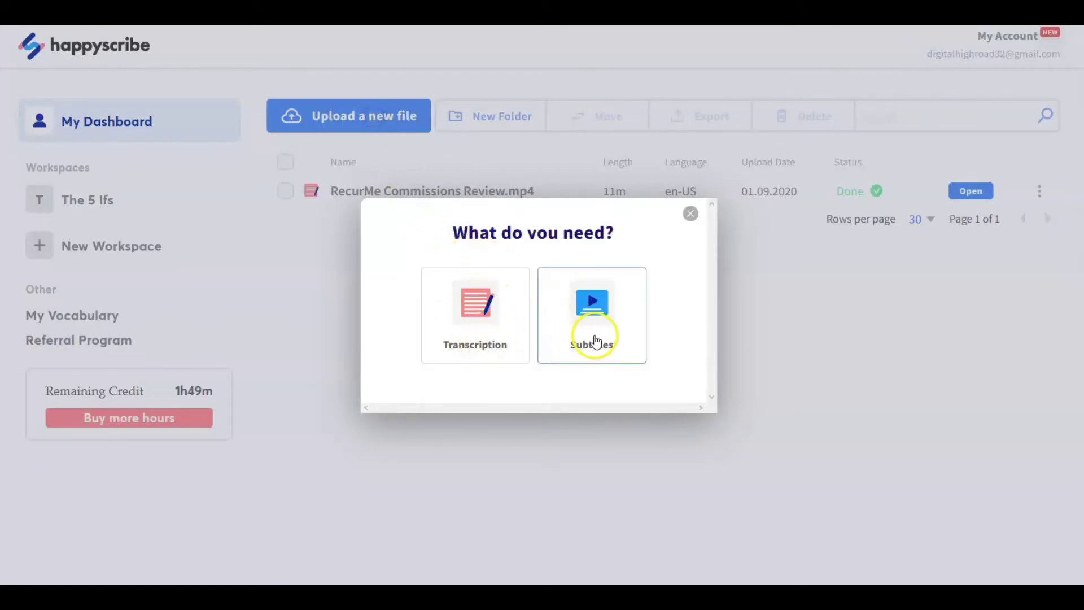
pyautogui.click(473, 324)
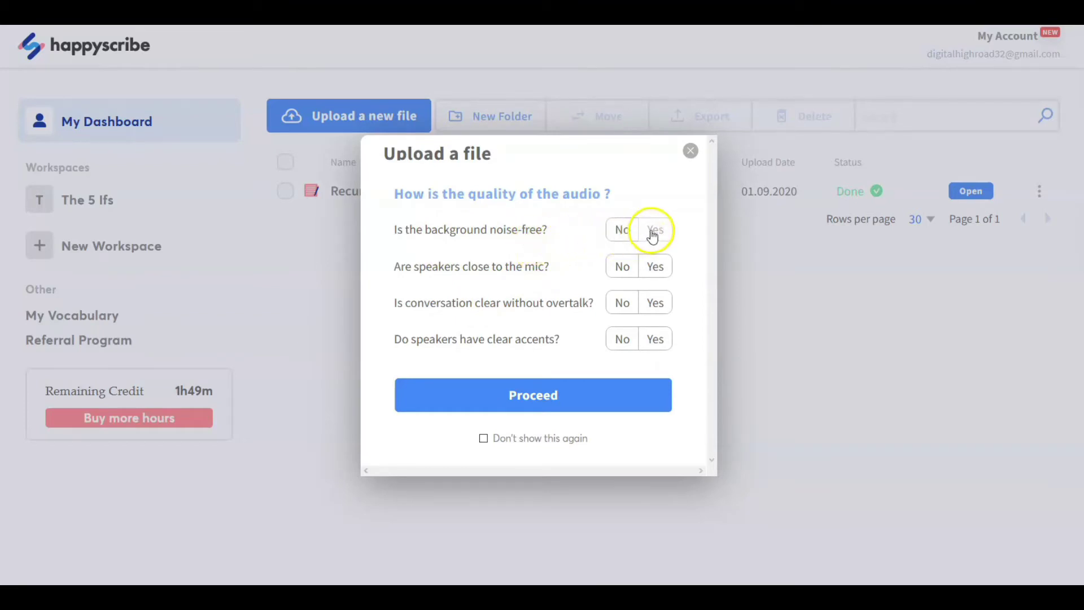
pyautogui.click(652, 235)
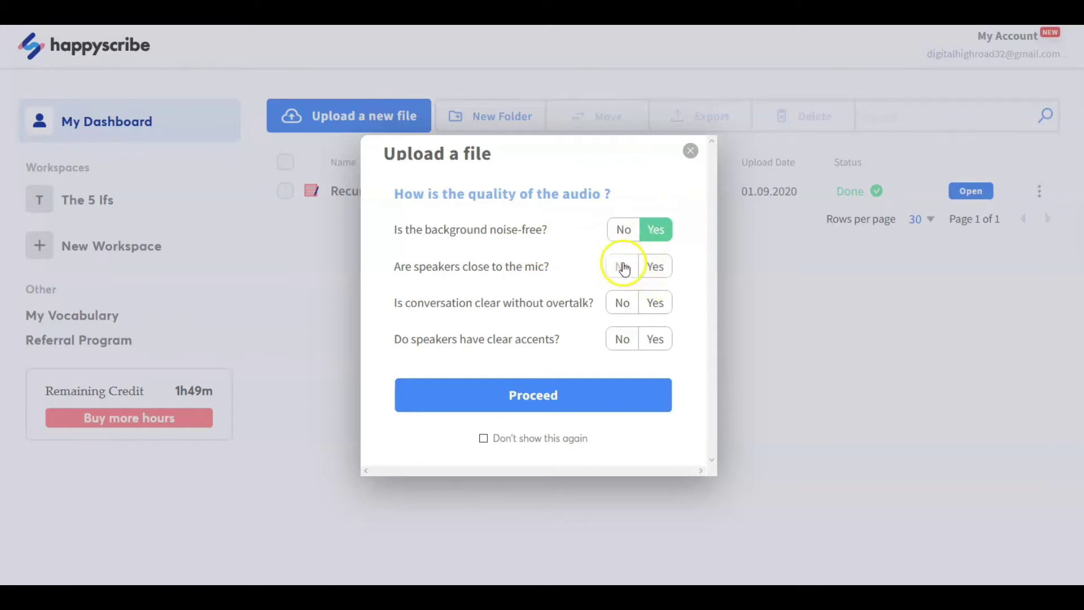
pyautogui.click(623, 268)
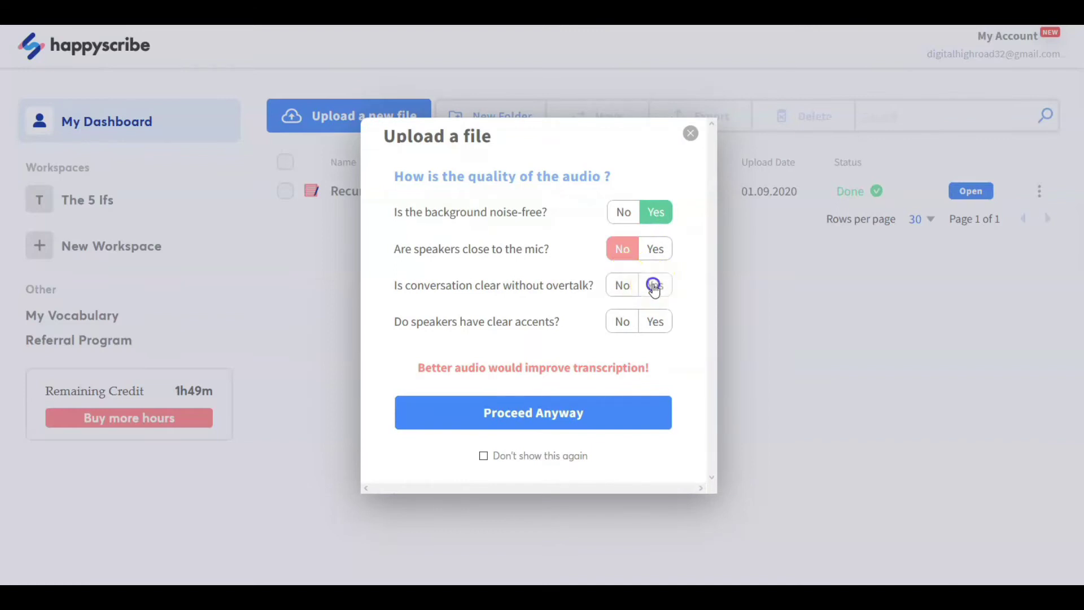
pyautogui.click(652, 285)
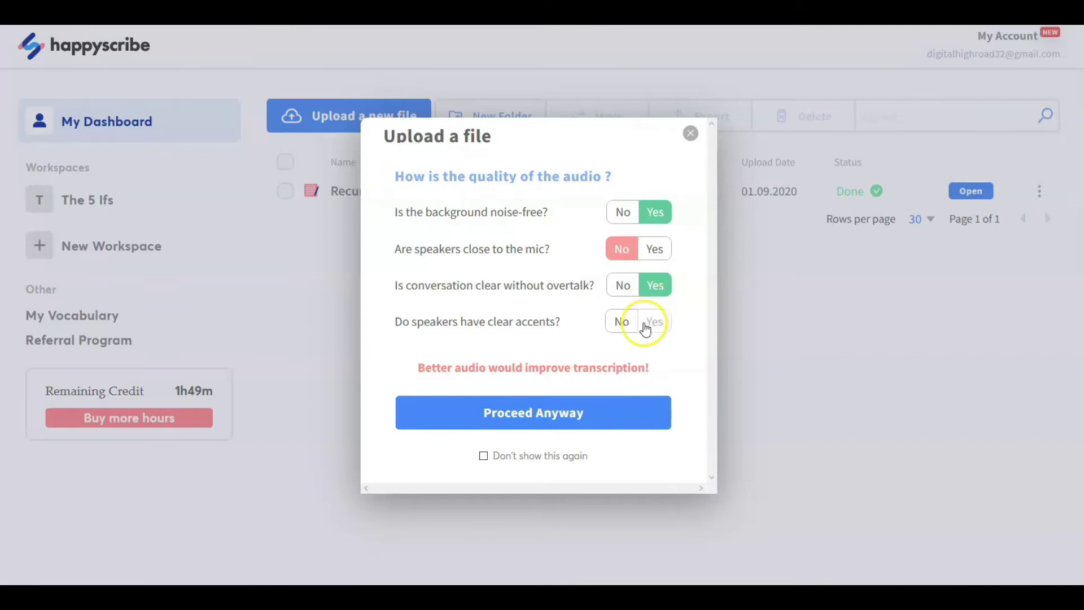
pyautogui.click(651, 321)
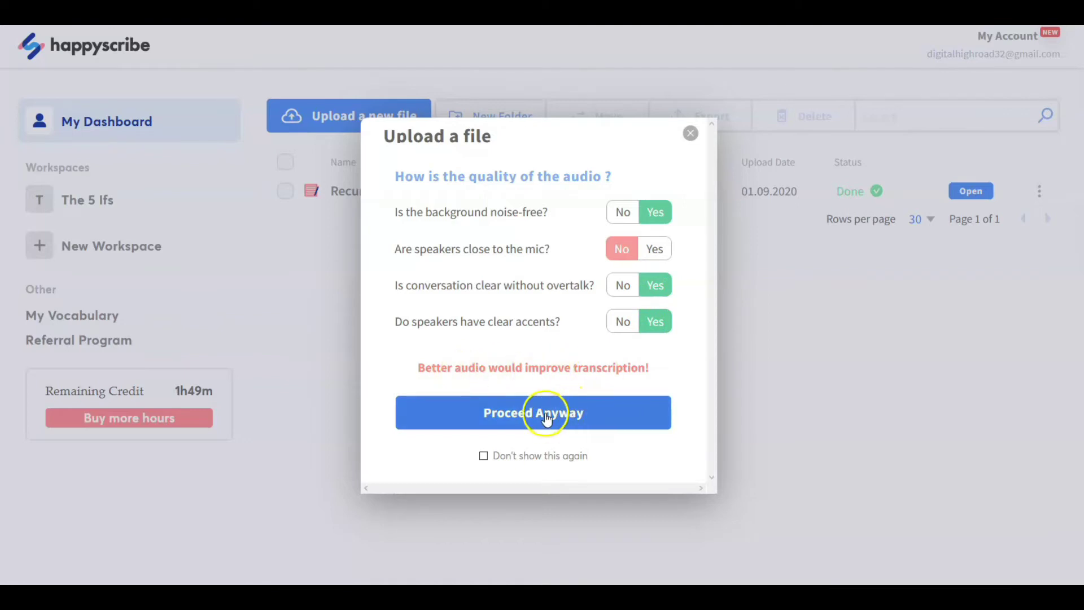
pyautogui.click(546, 416)
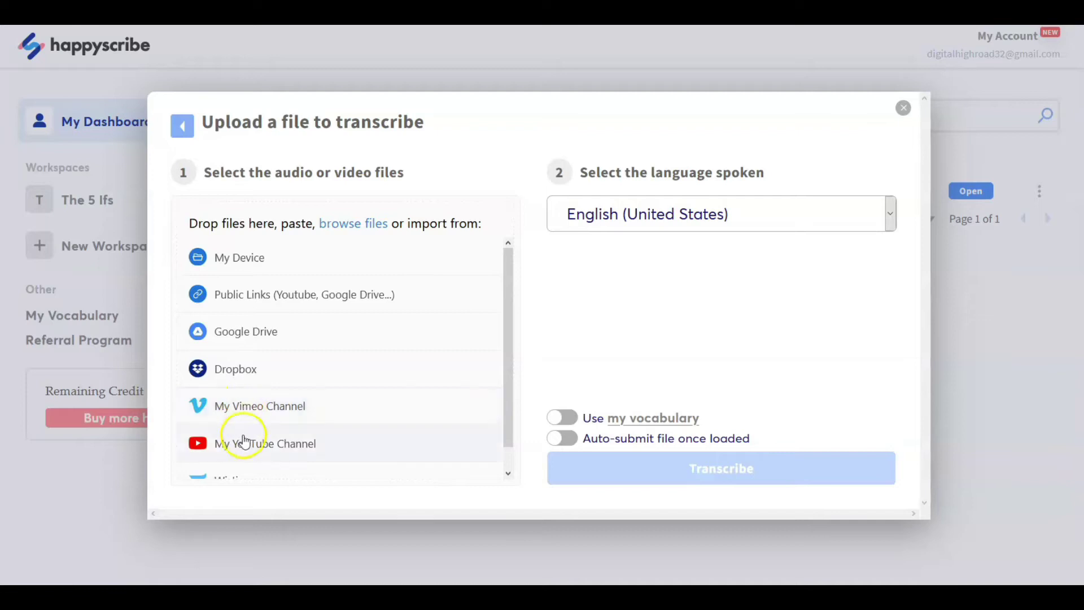
# Upload the IF #2 mp4 from Videos > Digital High Road COMPLETED VIDEO PROJECTS > The 5 Ifs.
pyautogui.scroll(-1, 244, 449)
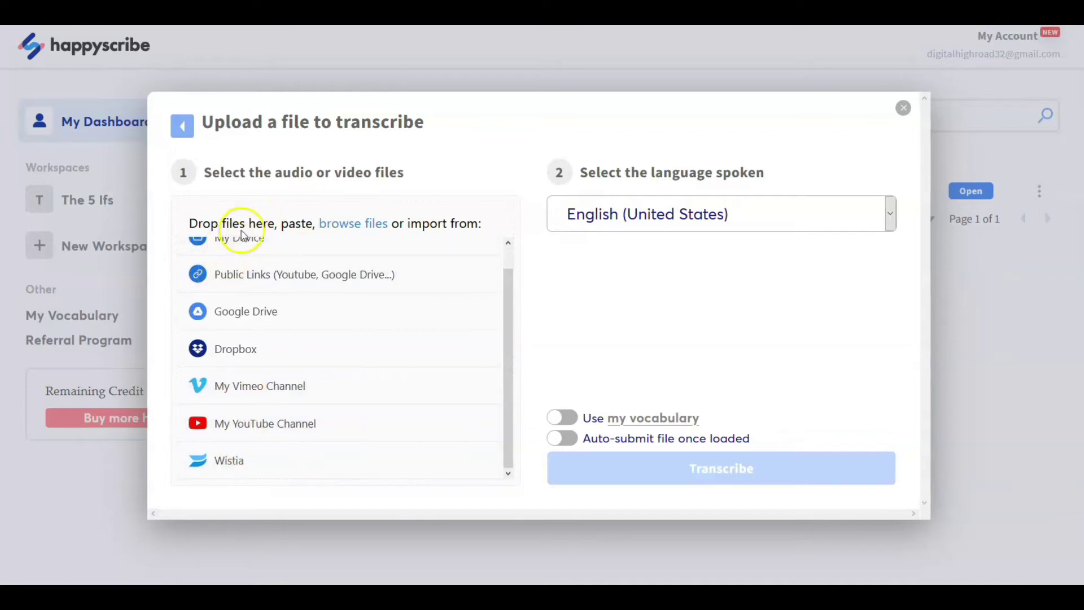
pyautogui.click(341, 225)
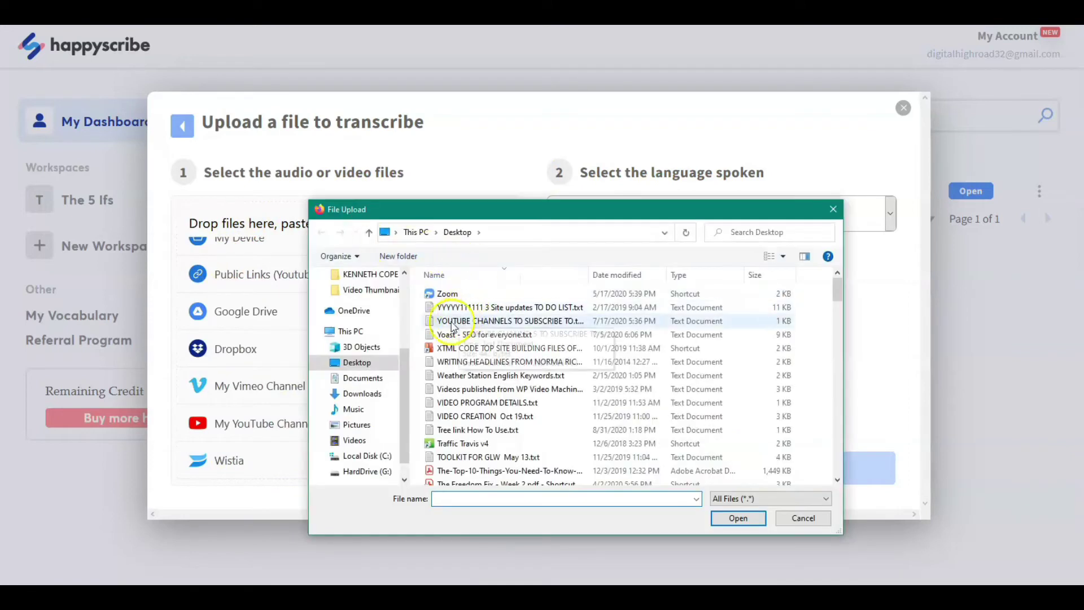
pyautogui.click(355, 441)
pyautogui.scroll(-2, 564, 361)
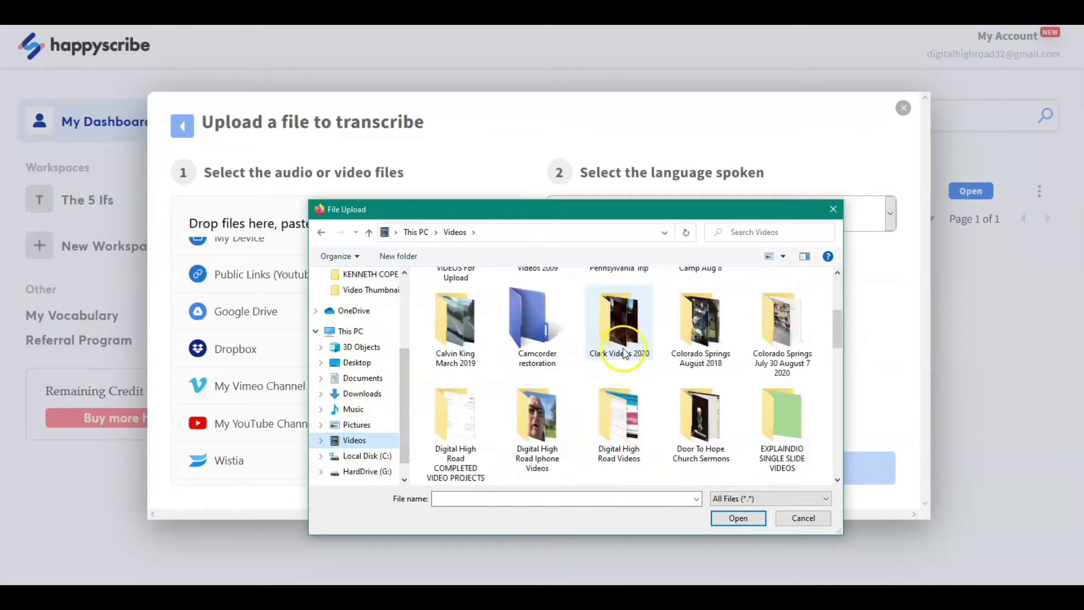
pyautogui.scroll(-1, 623, 353)
pyautogui.click(448, 326)
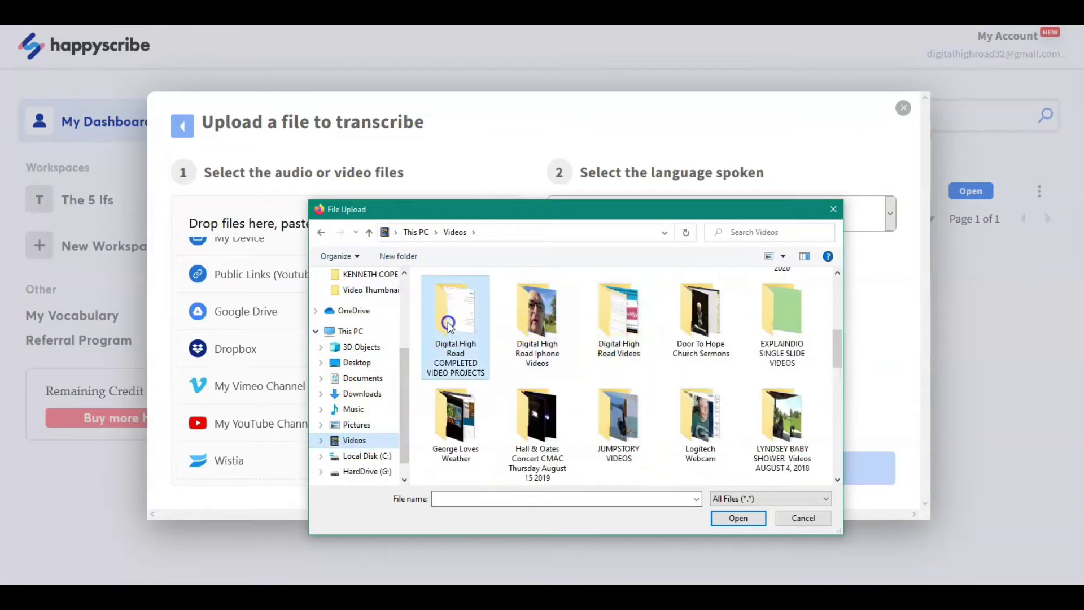
pyautogui.scroll(-8, 677, 339)
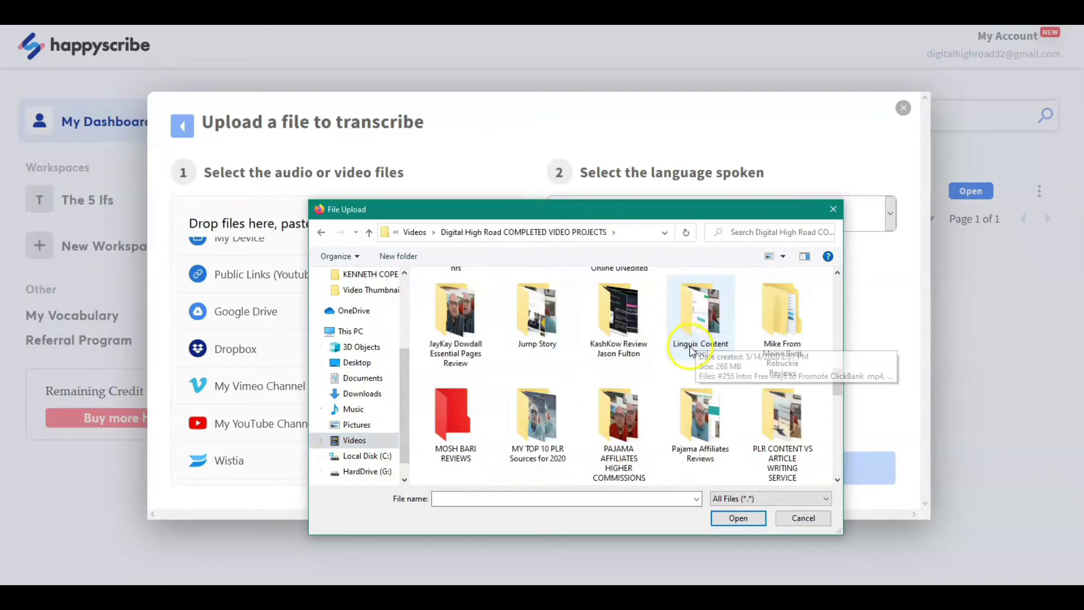
pyautogui.scroll(-6, 690, 350)
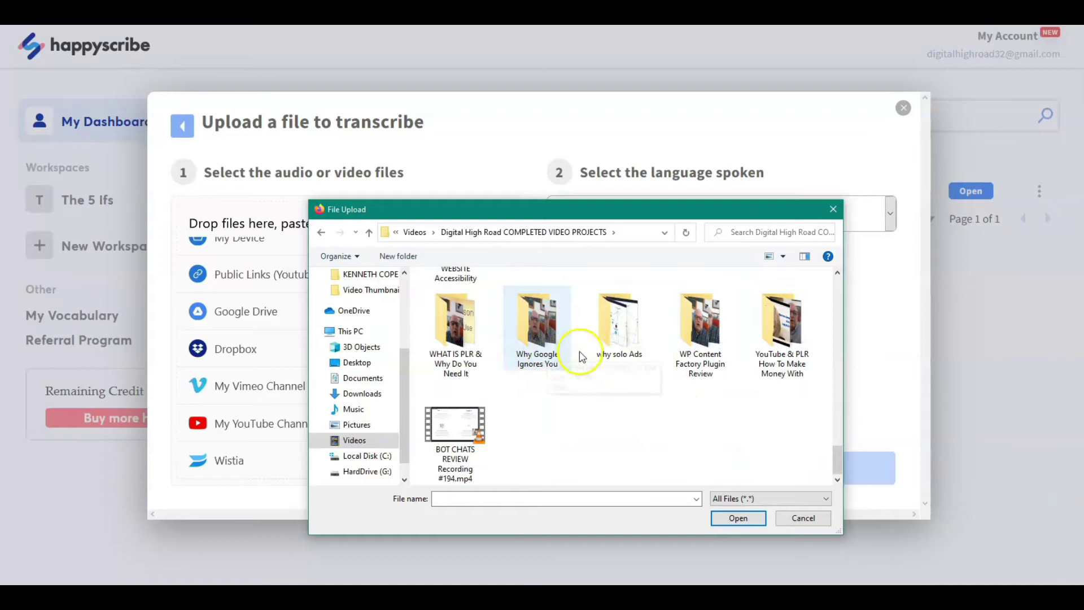
pyautogui.scroll(2, 581, 356)
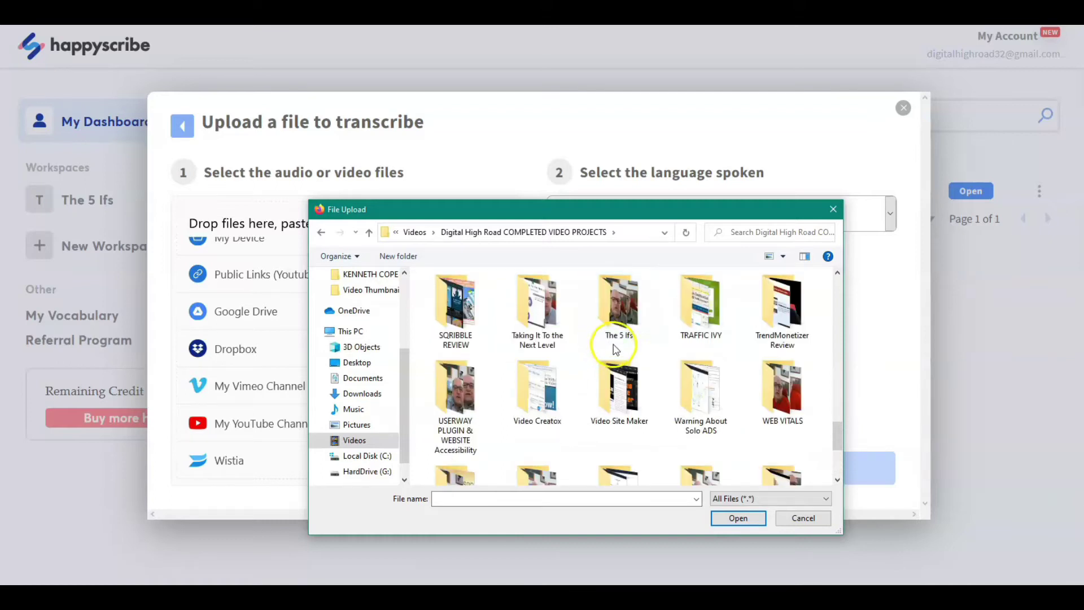
pyautogui.doubleClick(615, 347)
pyautogui.scroll(-2, 781, 327)
pyautogui.click(782, 305)
pyautogui.click(737, 518)
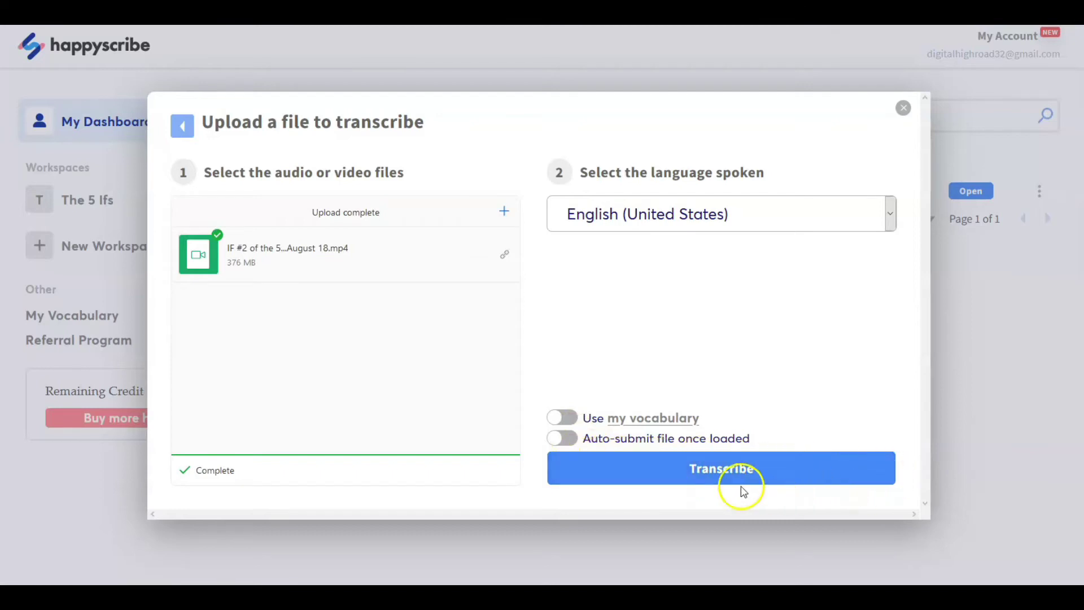
# Submit the uploaded IF #2 video for English (United States) transcription.
pyautogui.click(723, 478)
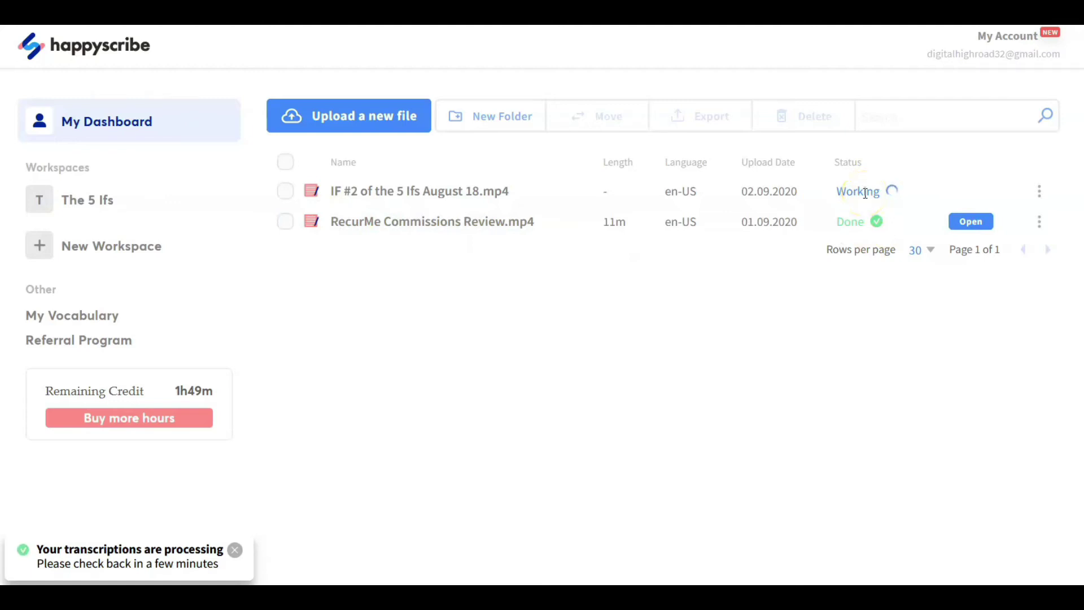
# Wait on My Dashboard until the IF #2 transcription shows Done at 7m.
pyautogui.click(856, 197)
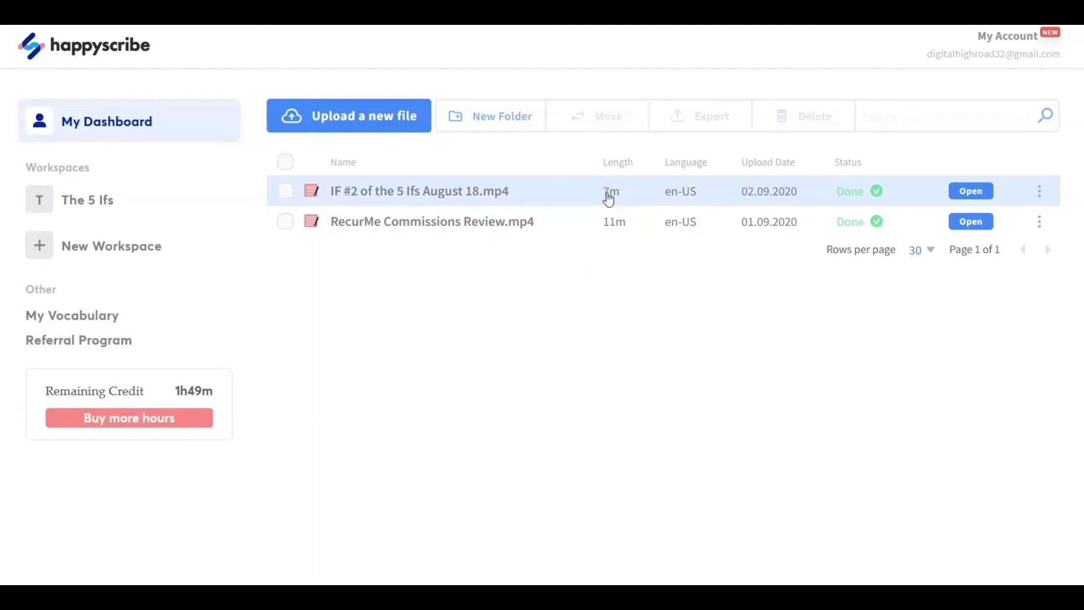
pyautogui.click(608, 202)
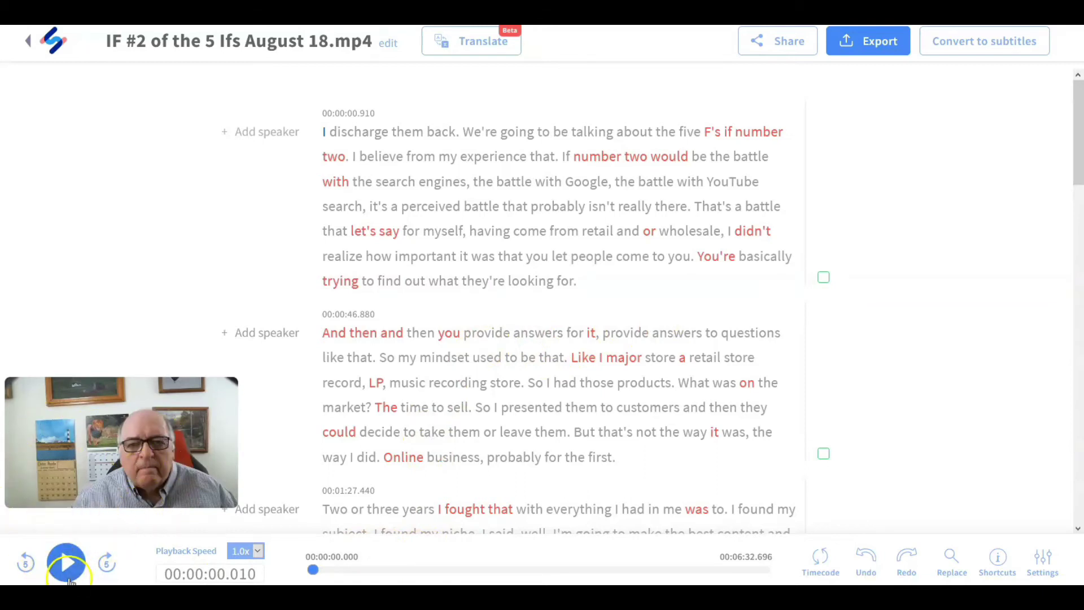
pyautogui.click(66, 562)
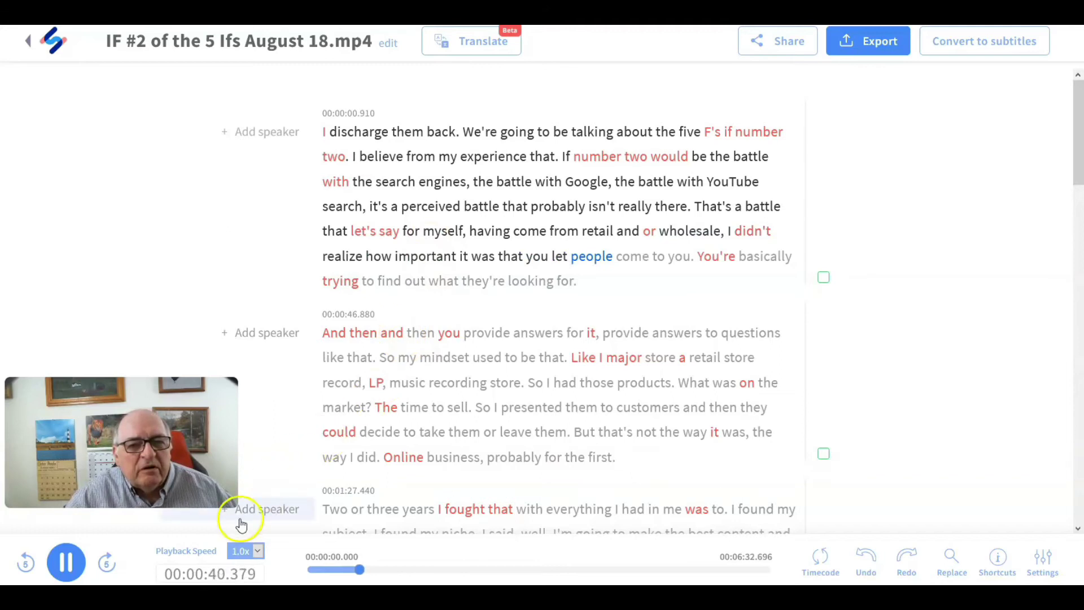
pyautogui.click(66, 561)
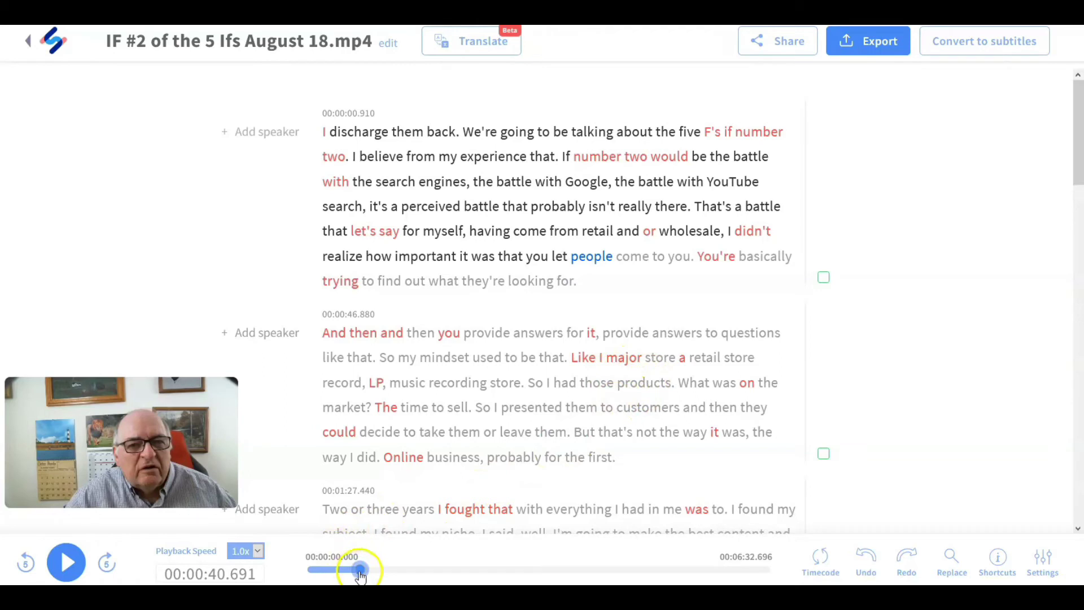
pyautogui.moveTo(360, 572); pyautogui.dragTo(434, 577)
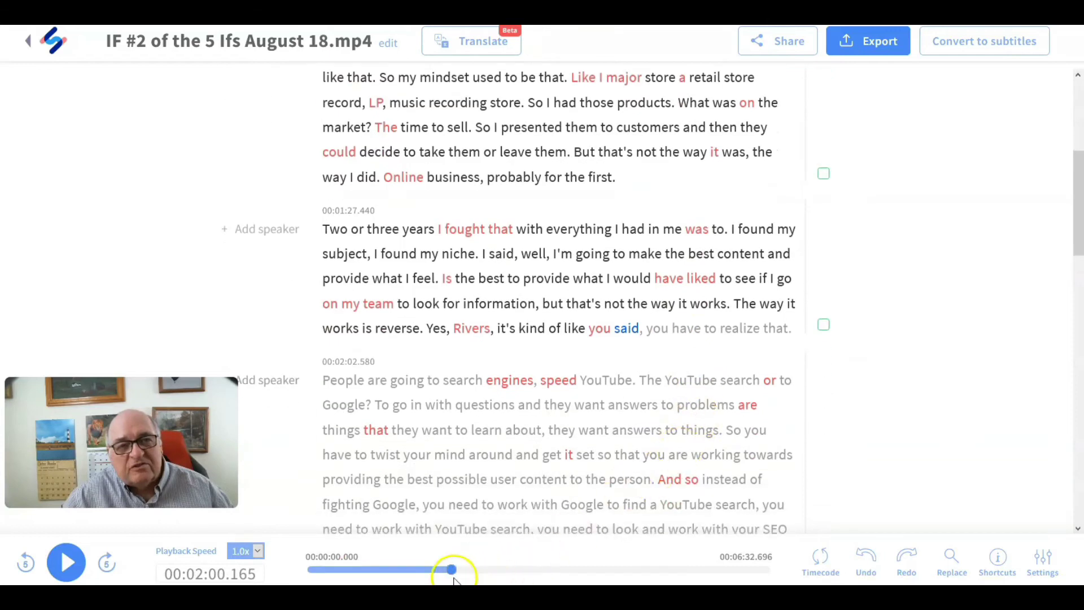
pyautogui.moveTo(451, 574); pyautogui.dragTo(541, 572)
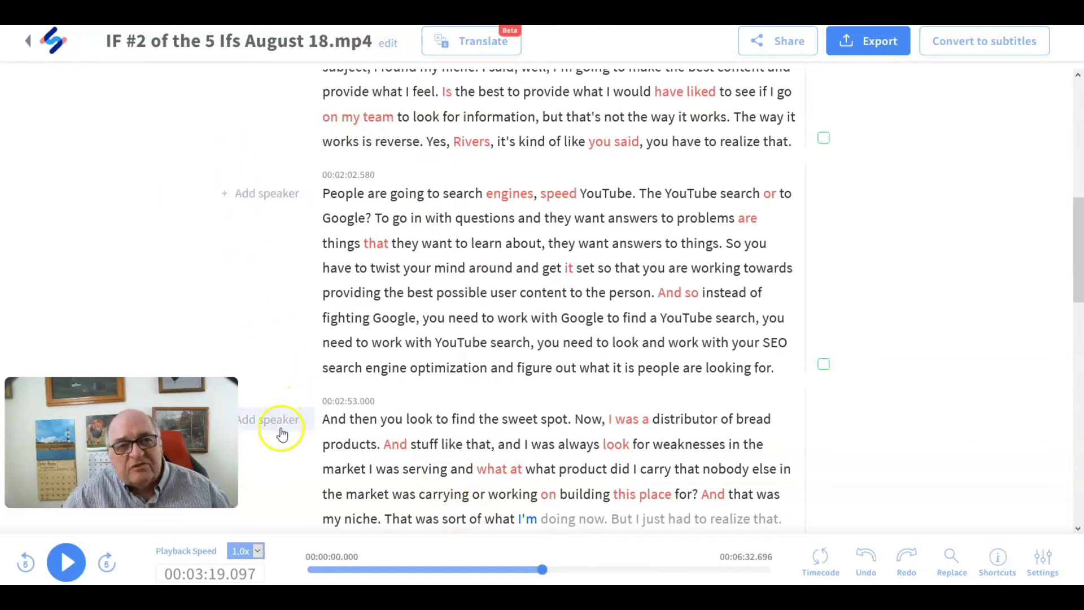
pyautogui.scroll(-5, 285, 435)
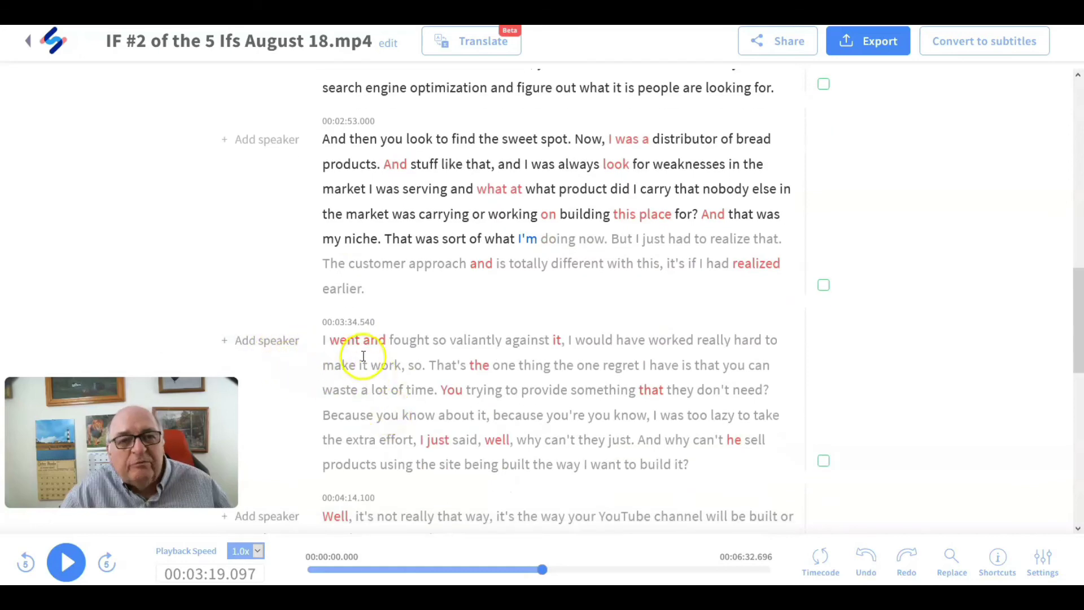
pyautogui.scroll(-2, 330, 370)
pyautogui.scroll(-5, 317, 401)
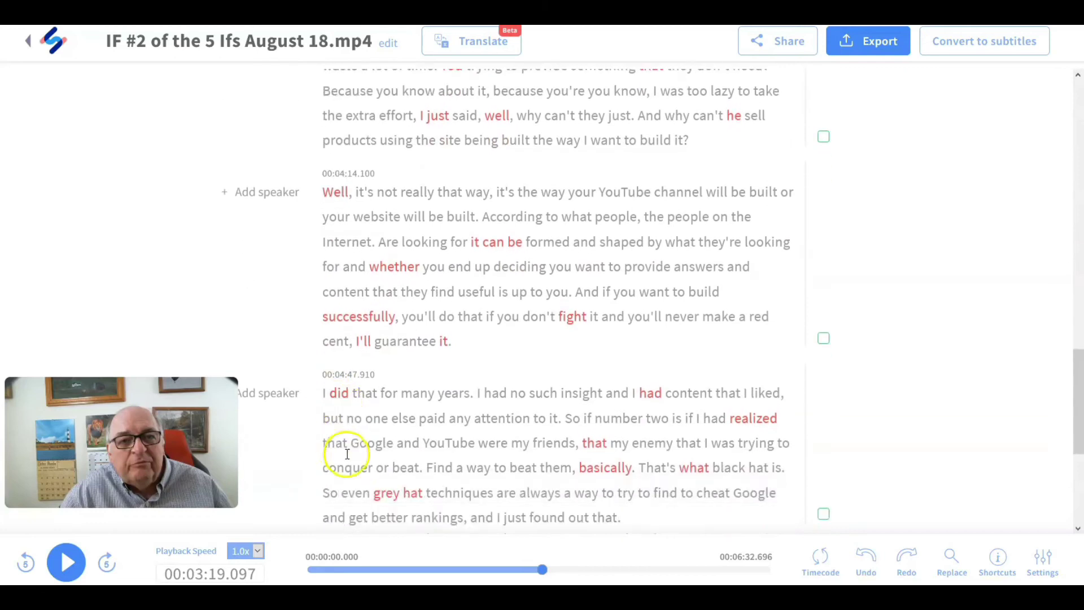
pyautogui.scroll(7, 435, 497)
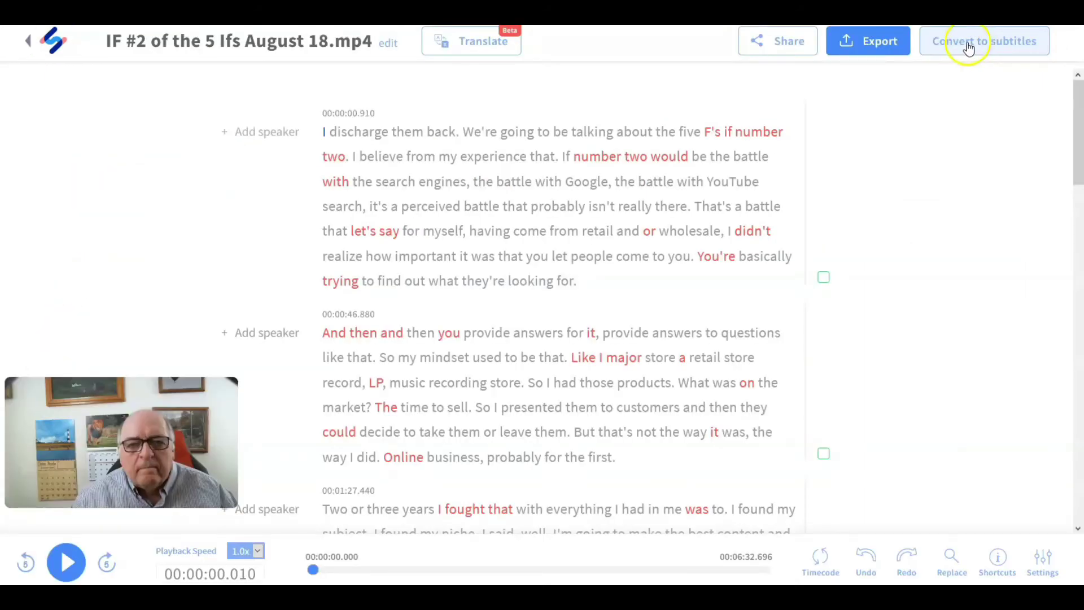
# Save the transcript as .txt with timestamps, speaker names and comments, then convert to subtitles.
pyautogui.click(878, 42)
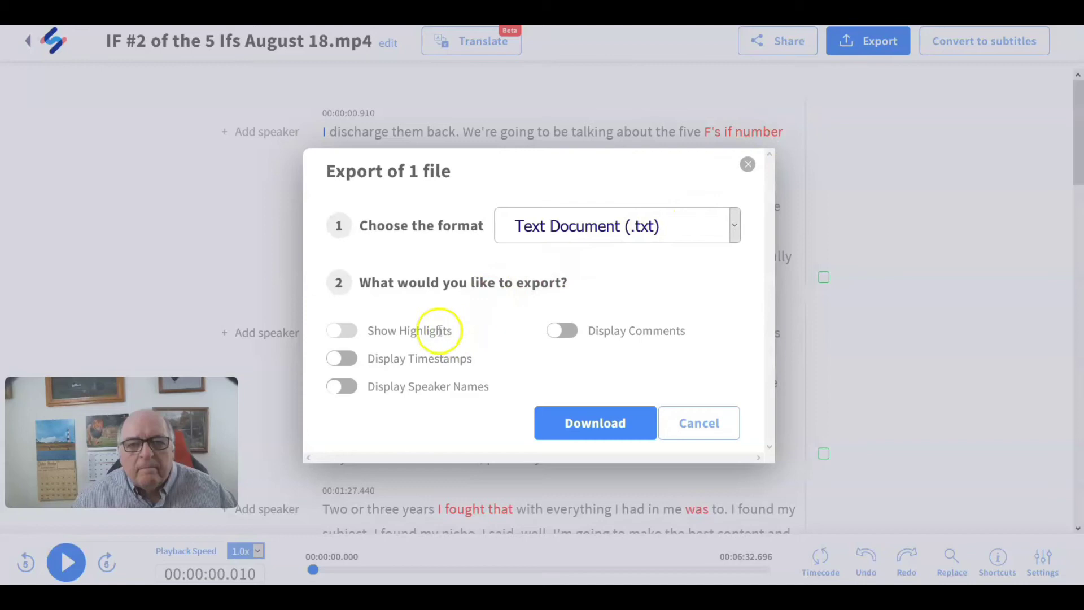
pyautogui.click(735, 227)
pyautogui.moveTo(734, 265); pyautogui.dragTo(735, 269)
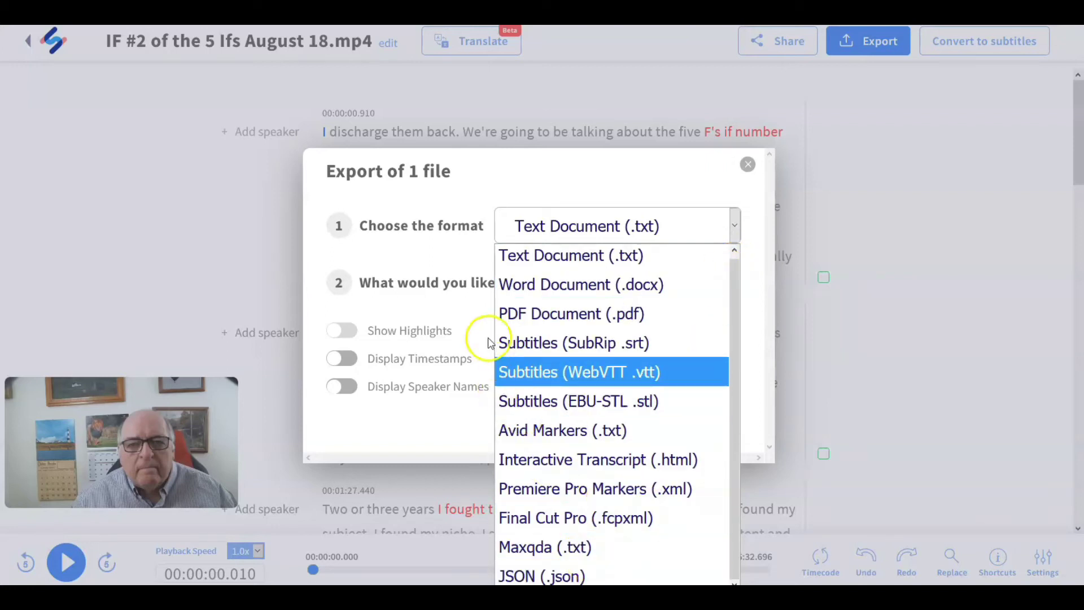
pyautogui.moveTo(380, 283); pyautogui.dragTo(388, 283)
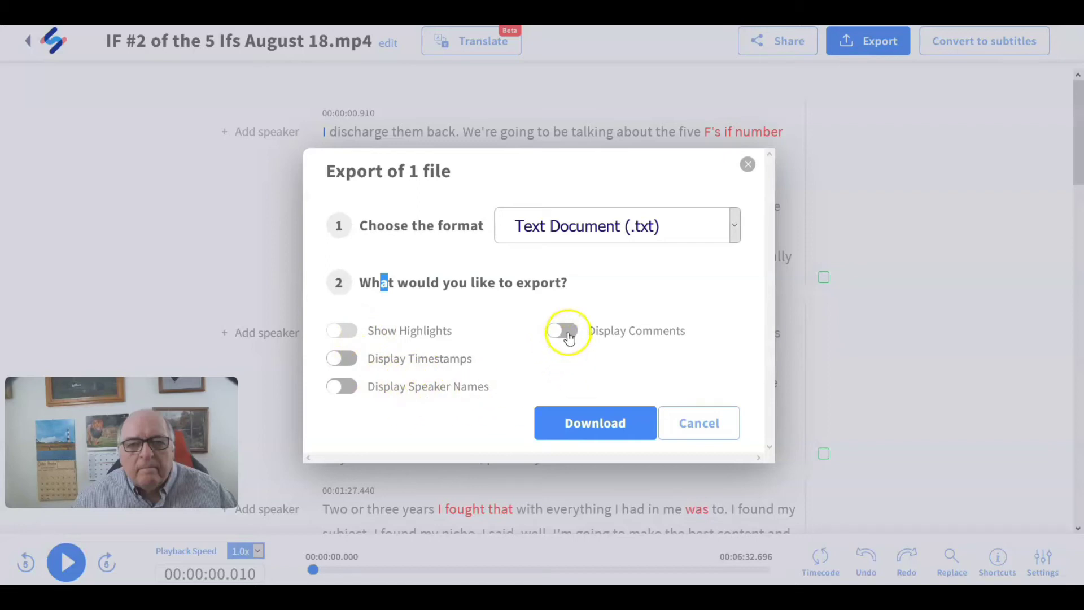
pyautogui.click(348, 330)
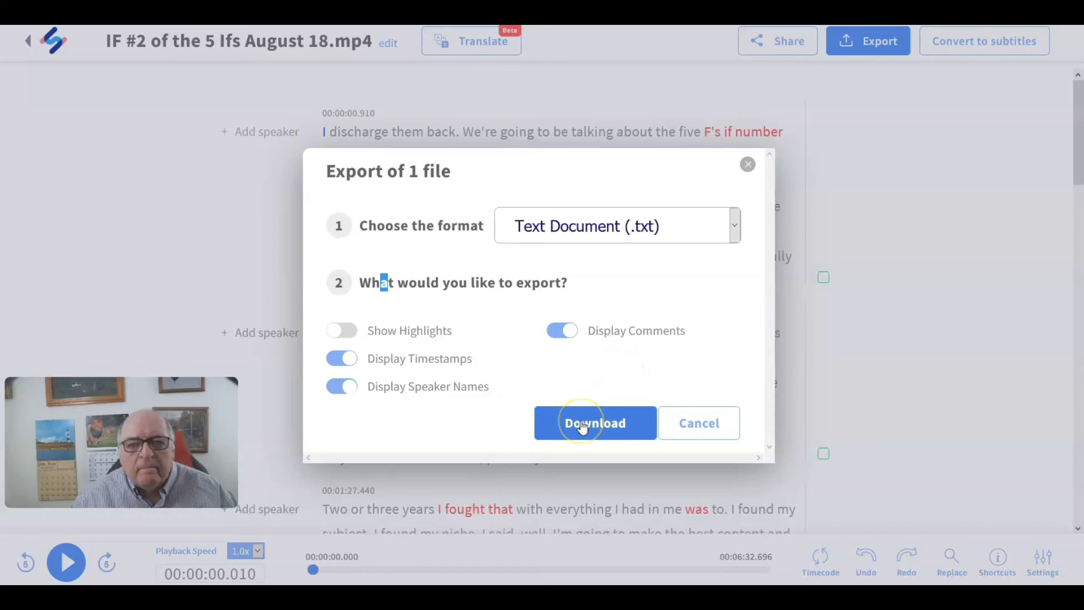
pyautogui.click(583, 426)
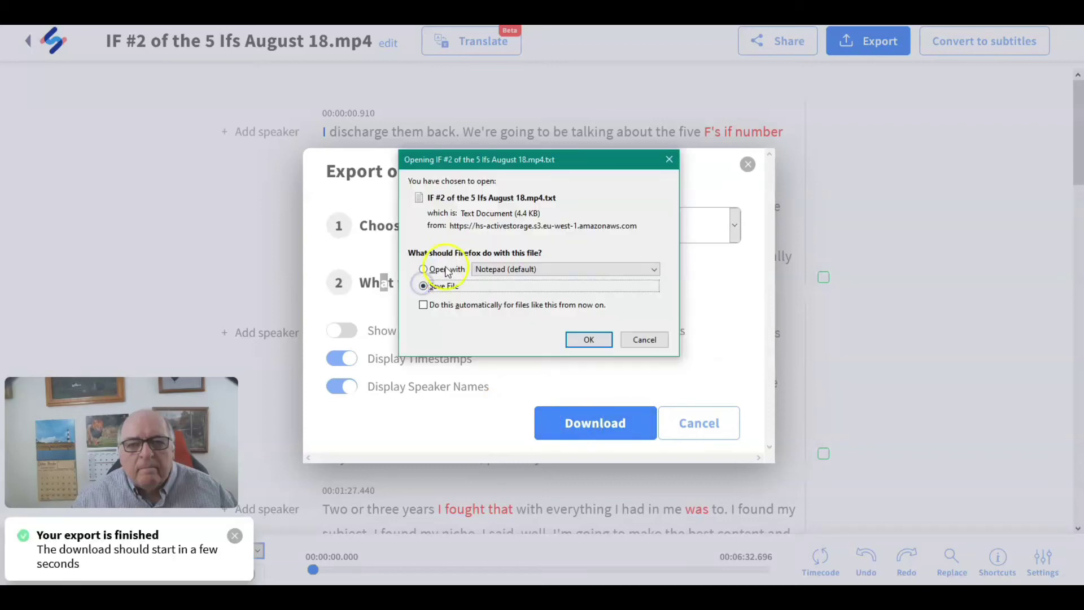
pyautogui.click(583, 341)
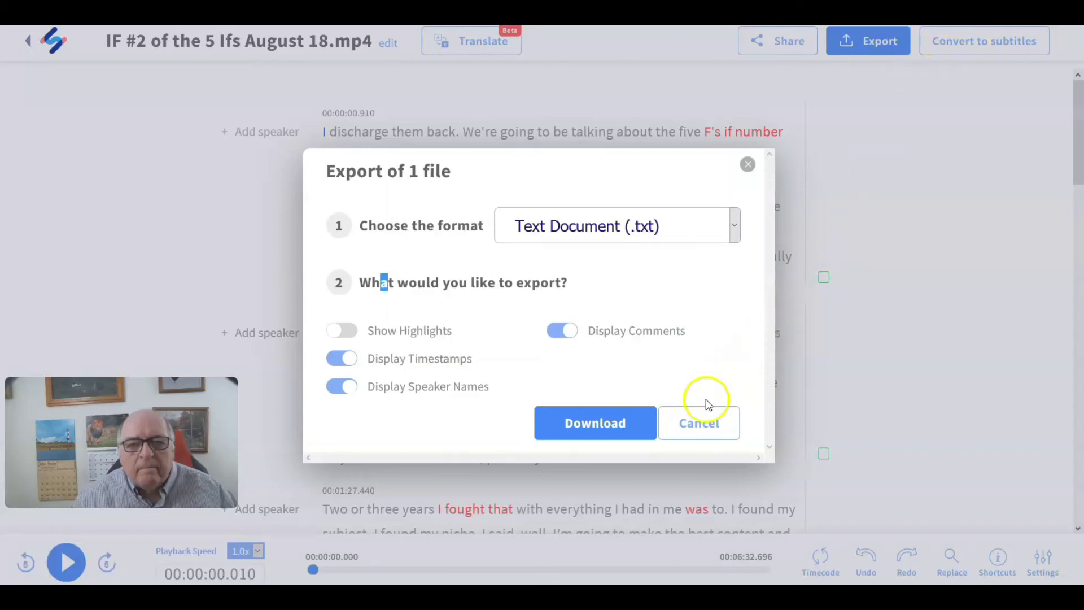
pyautogui.click(701, 417)
pyautogui.click(971, 42)
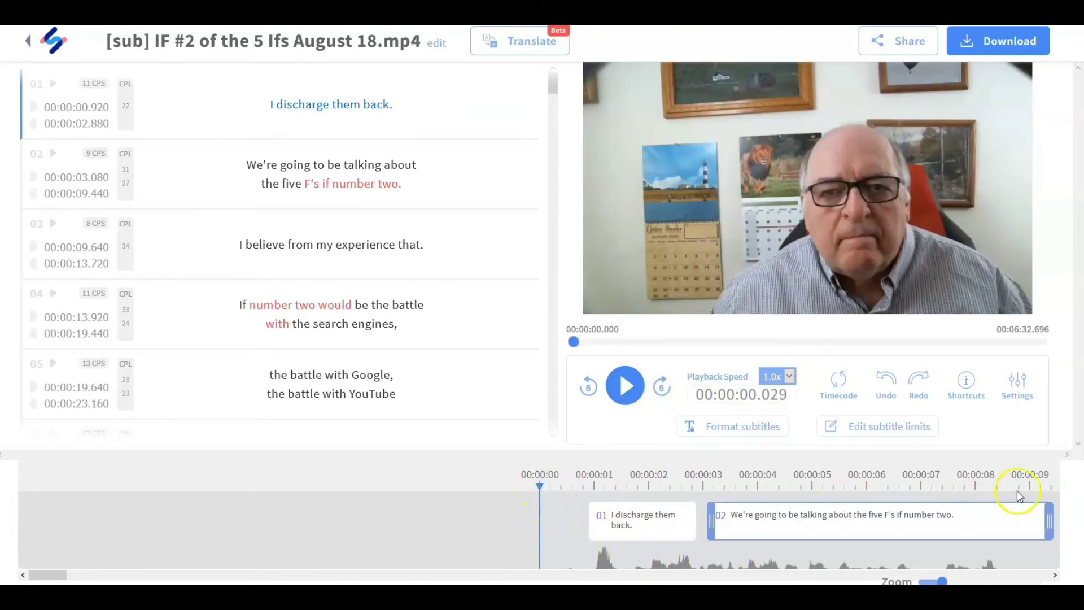
# Download the subtitle file for IF #2 from the subtitle editor.
pyautogui.click(998, 56)
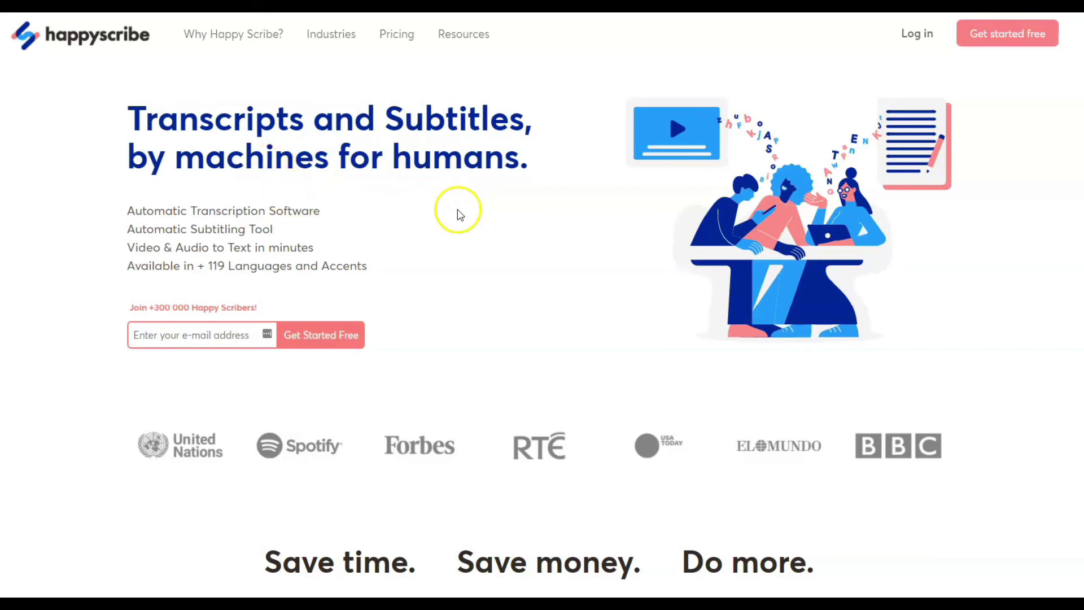
# Scroll down through the homepage's supported-languages and features sections, then back up.
pyautogui.scroll(-6, 416, 241)
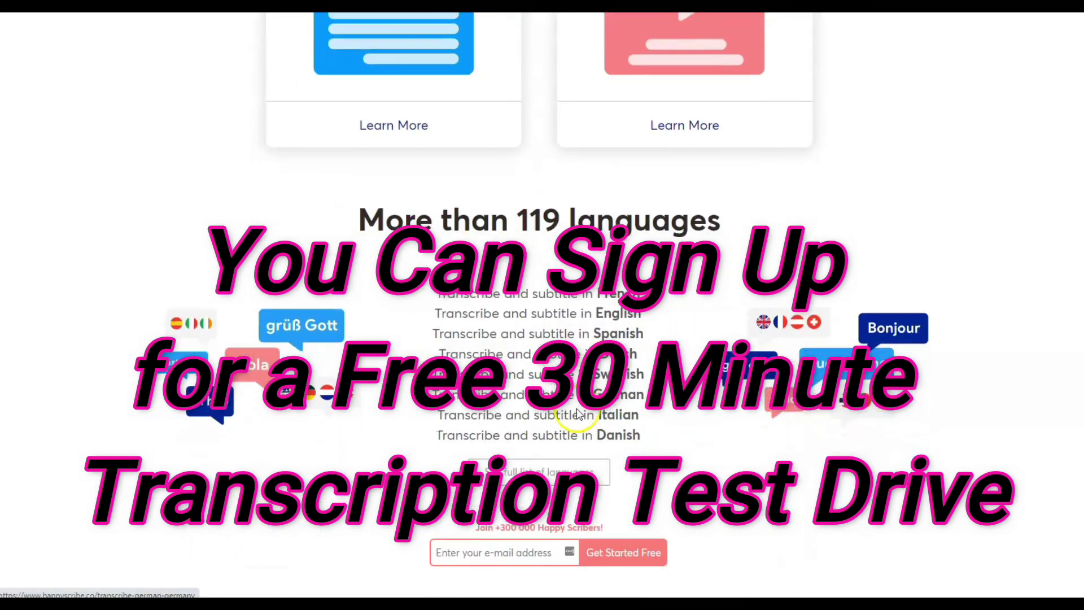
pyautogui.scroll(-1, 485, 417)
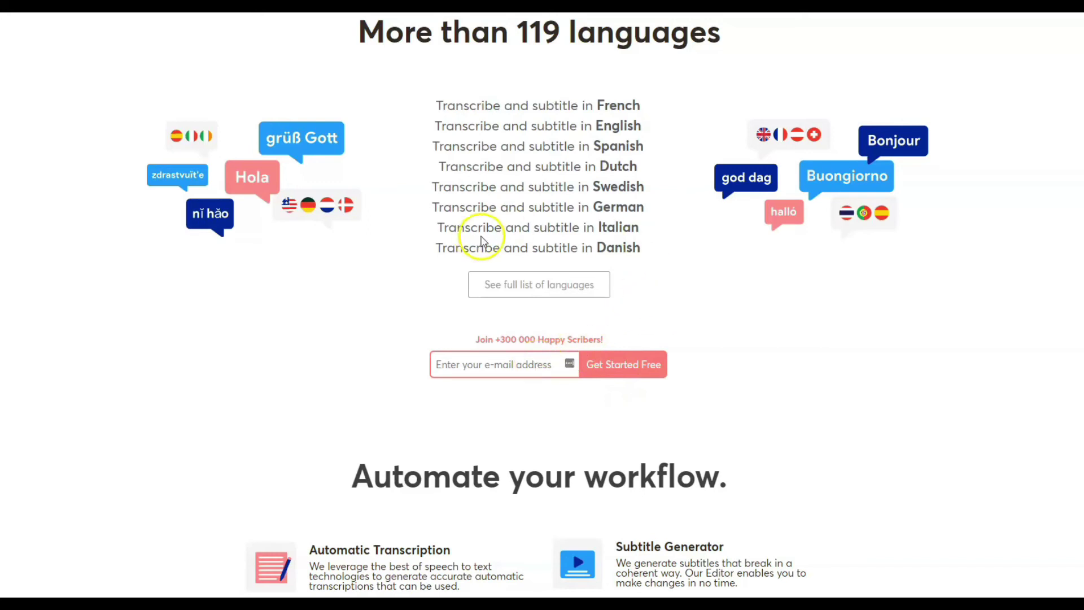
pyautogui.scroll(-1, 542, 341)
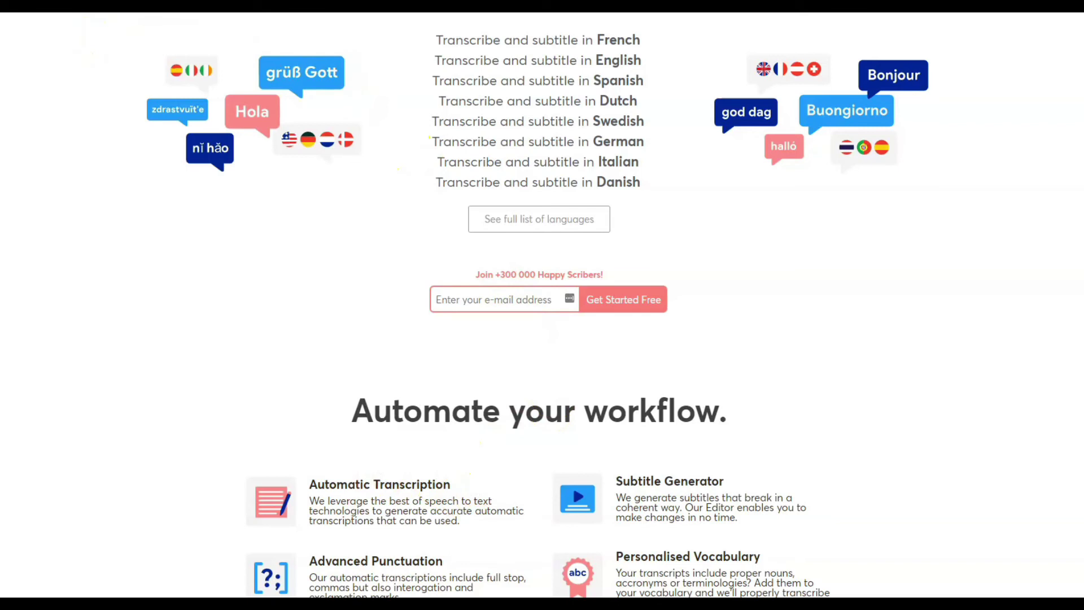
pyautogui.scroll(7, 353, 41)
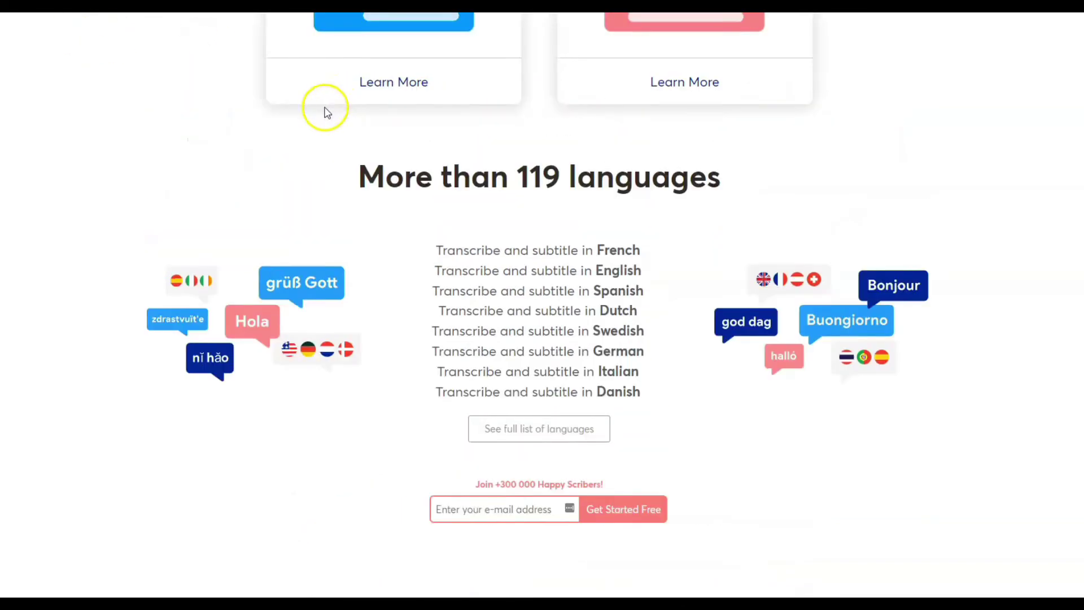
pyautogui.scroll(8, 330, 158)
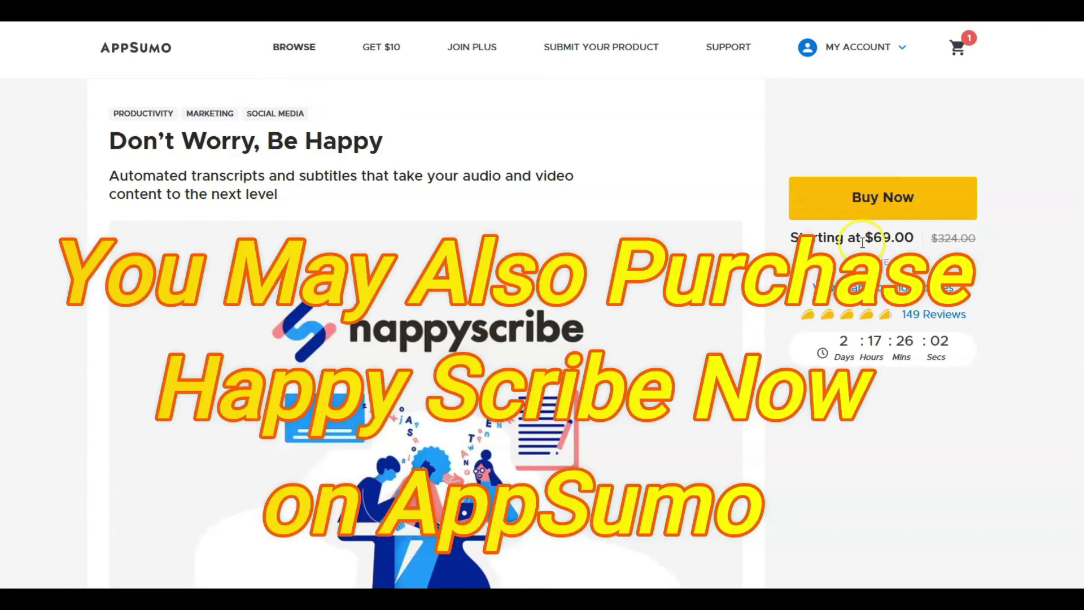
# Highlight the 2, 4 and 6 monthly hours on the Single, Double and Multiple pricing cards.
pyautogui.scroll(-7, 563, 324)
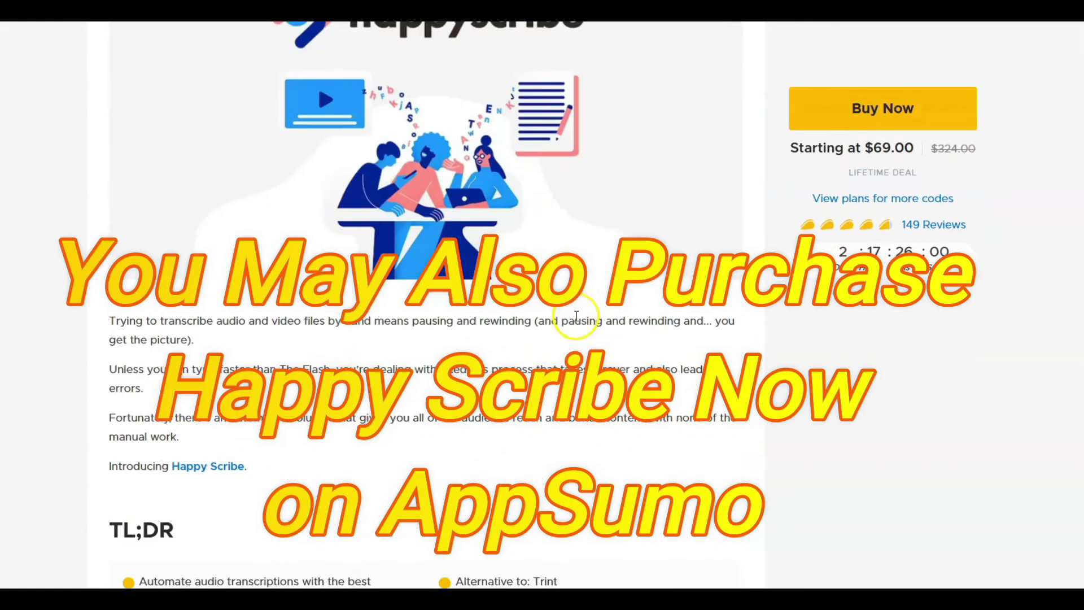
pyautogui.scroll(-4, 564, 323)
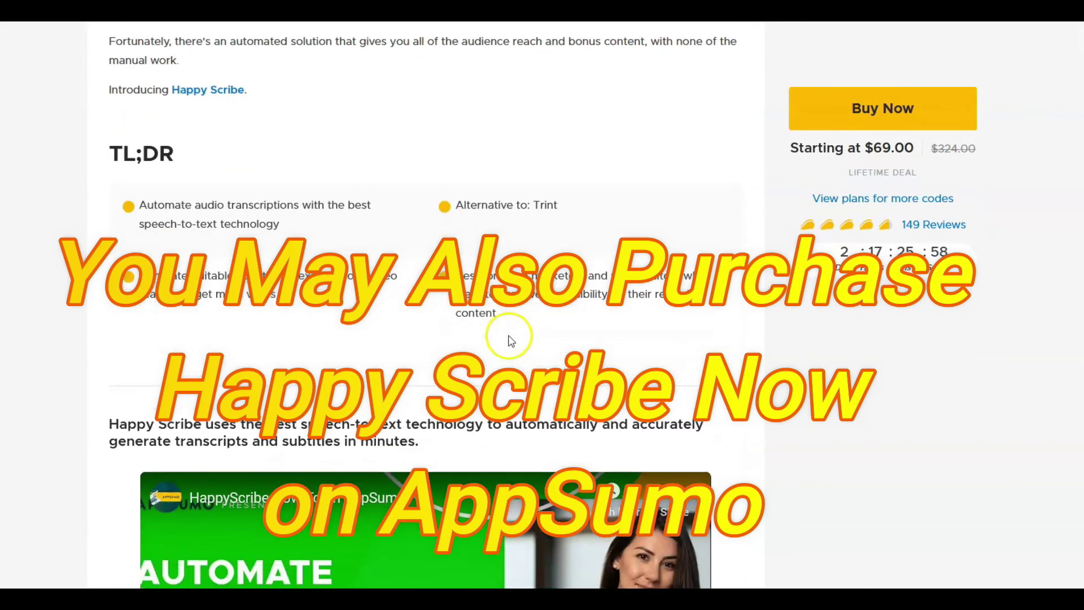
pyautogui.scroll(-8, 509, 338)
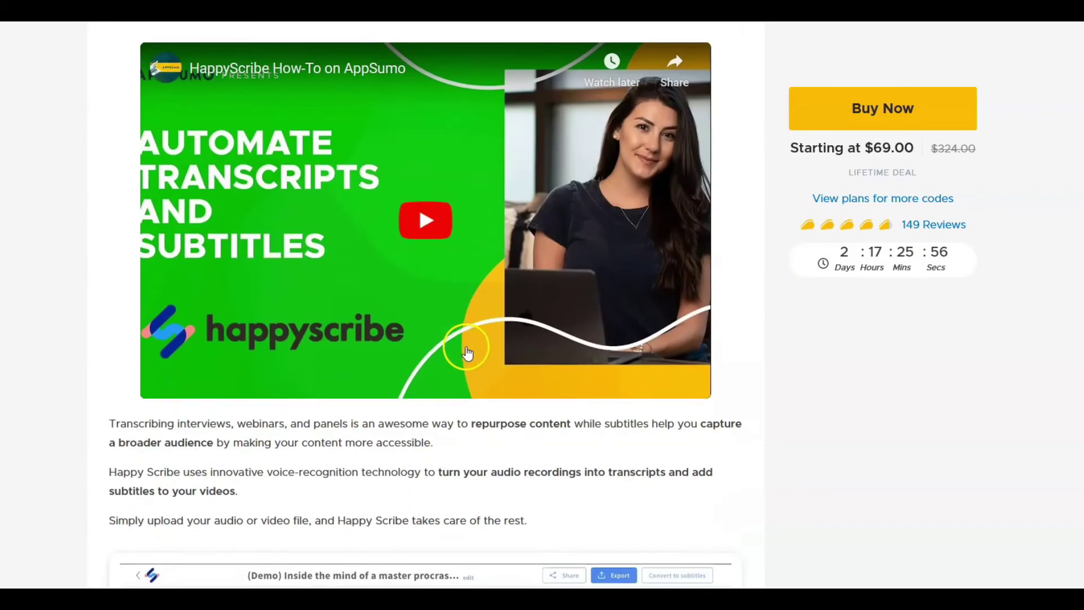
pyautogui.scroll(-20, 467, 352)
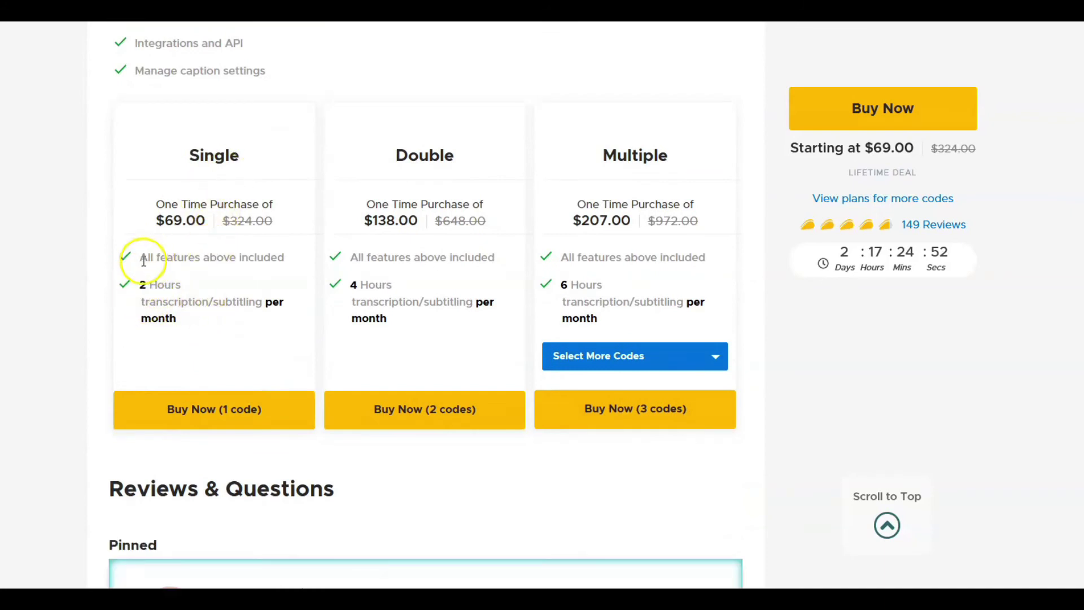
pyautogui.moveTo(140, 285); pyautogui.dragTo(243, 335)
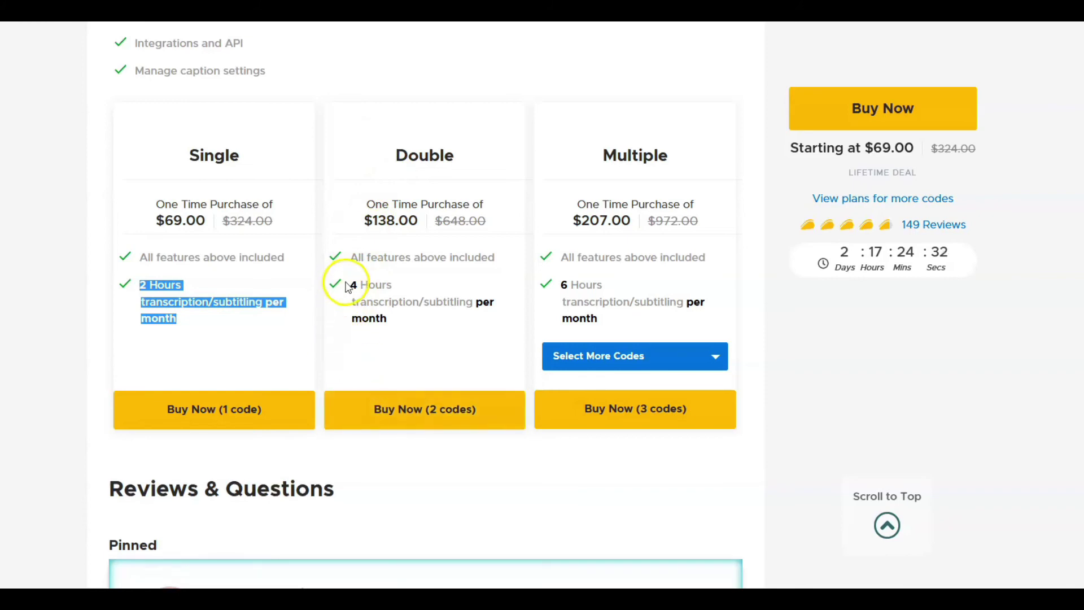
pyautogui.moveTo(346, 286); pyautogui.dragTo(440, 324)
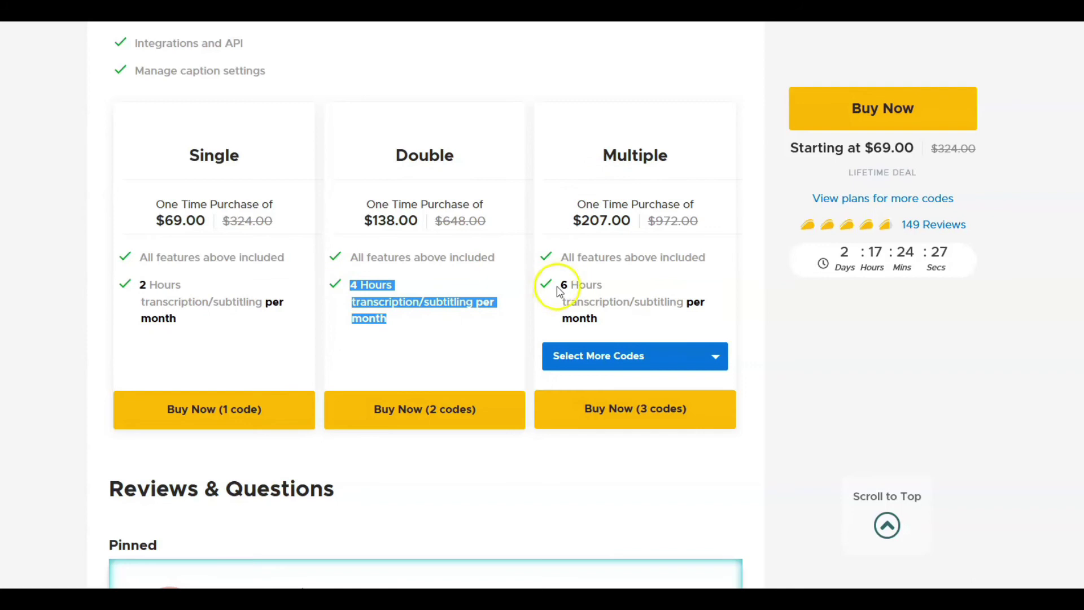
pyautogui.moveTo(561, 285); pyautogui.dragTo(642, 322)
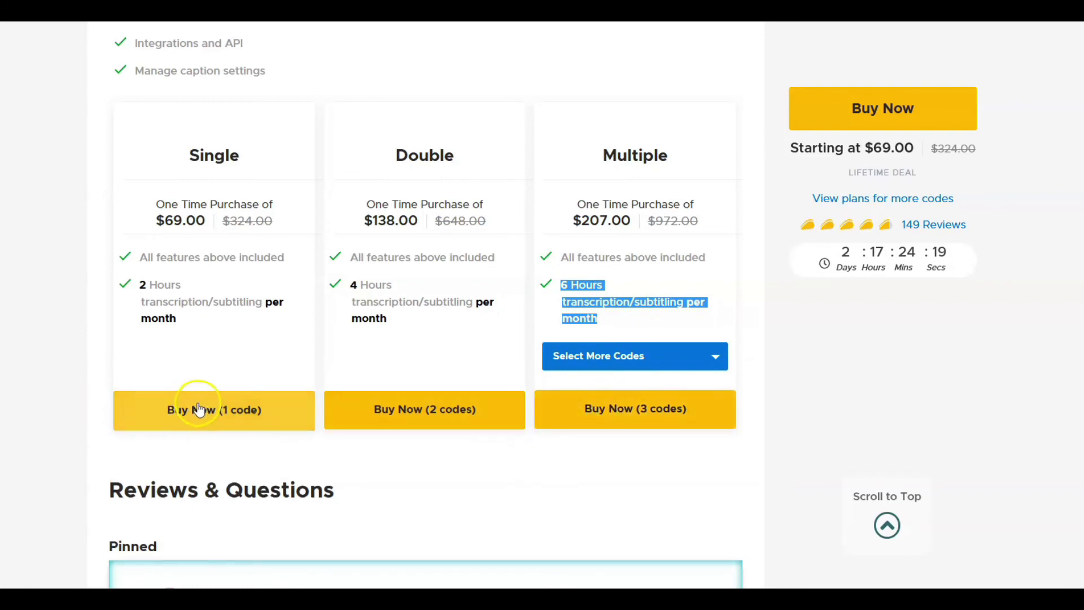
# Continue further down the AppSumo deal page past the pricing cards.
pyautogui.click(376, 420)
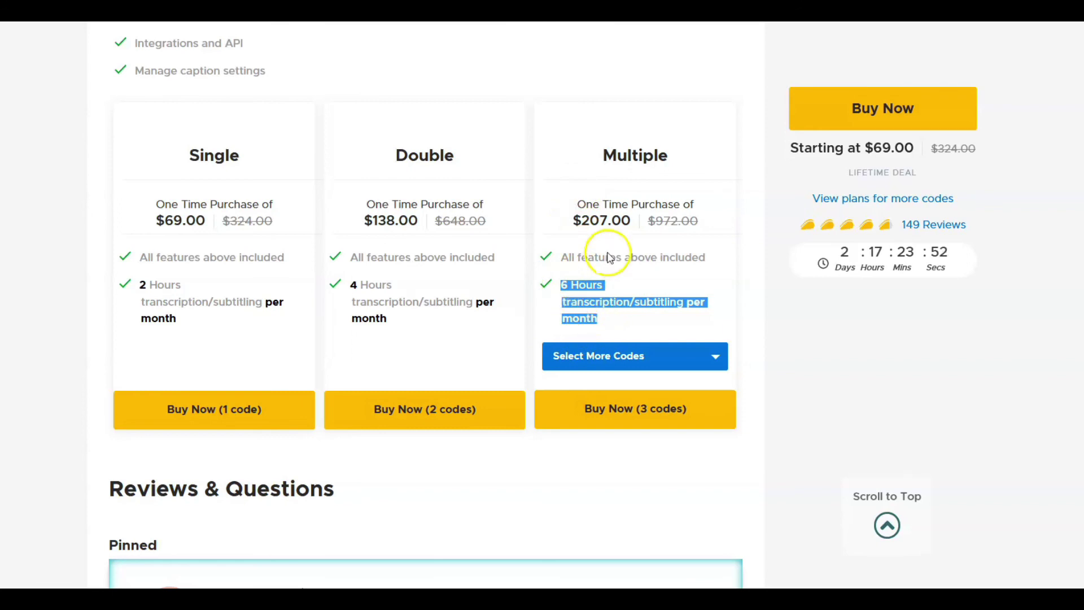
pyautogui.scroll(-1, 653, 217)
pyautogui.scroll(-2, 653, 218)
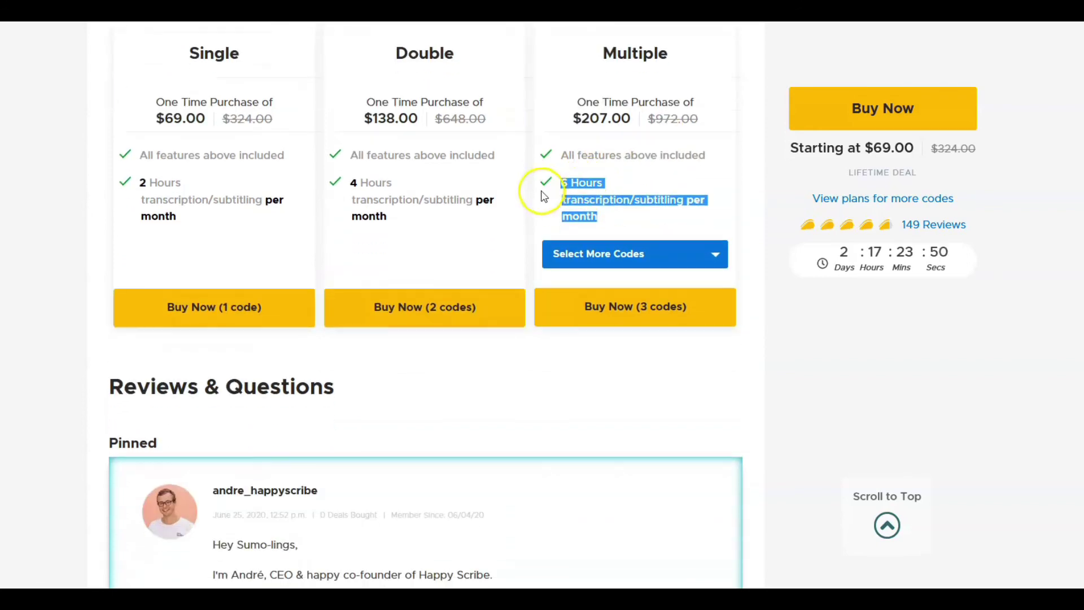